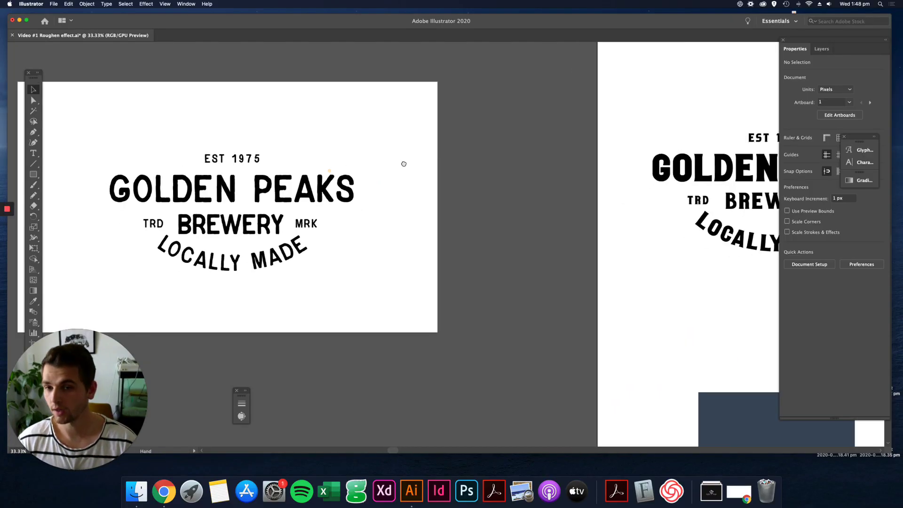
Step: Examine the roughened edges of the BREWERY lettering in the finished Golden Peaks logo
{"action": "left_click_drag", "start_coordinate": [403, 164], "coordinate": [571, 193]}
{"action": "key", "text": "super+equal"}
{"action": "key", "text": "super+equal"}
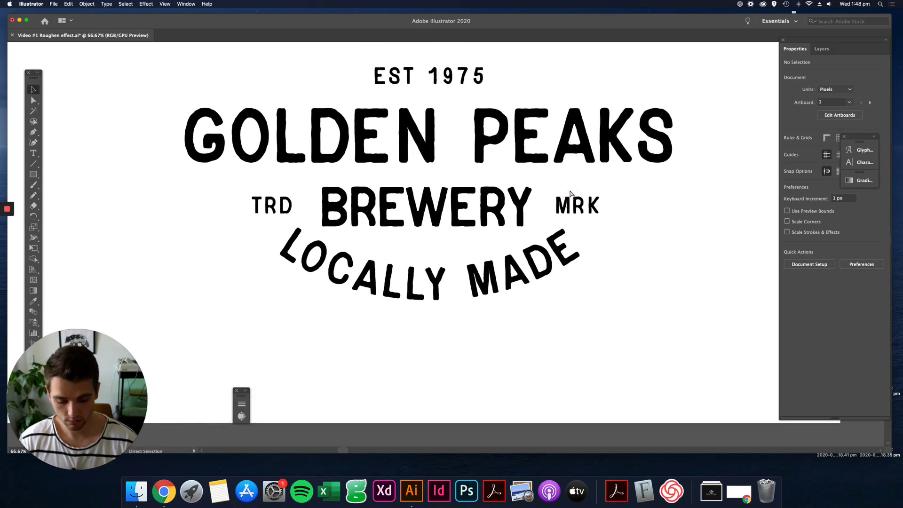
{"action": "key", "text": "super+equal"}
{"action": "key", "text": "super+equal"}
{"action": "left_click_drag", "start_coordinate": [502, 183], "coordinate": [508, 270]}
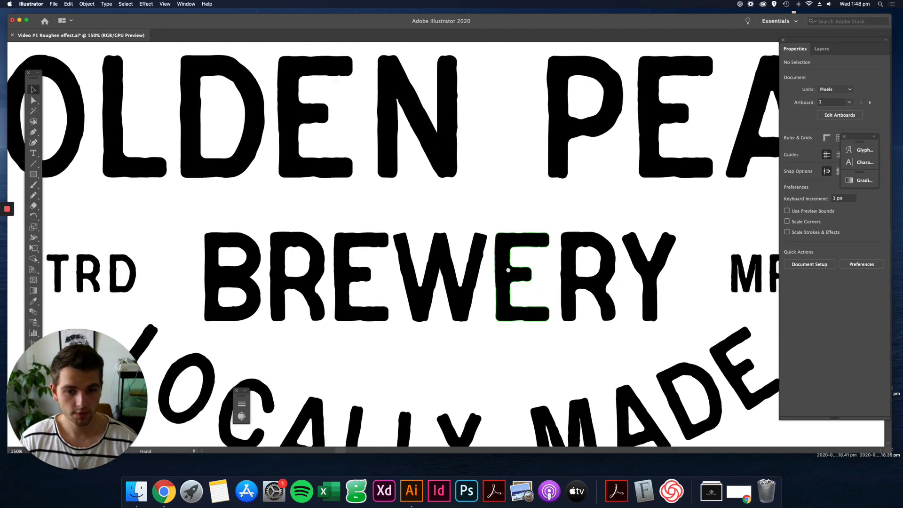
{"action": "key", "text": "super+equal"}
{"action": "key", "text": "super+equal"}
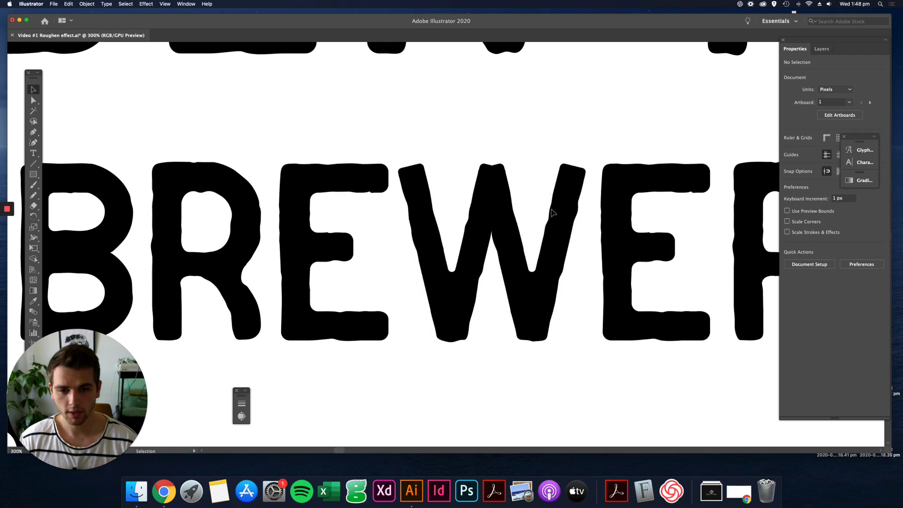
{"action": "scroll", "coordinate": [524, 161], "scroll_direction": "left", "scroll_amount": 5}
{"action": "scroll", "coordinate": [524, 162], "scroll_direction": "down", "scroll_amount": 1}
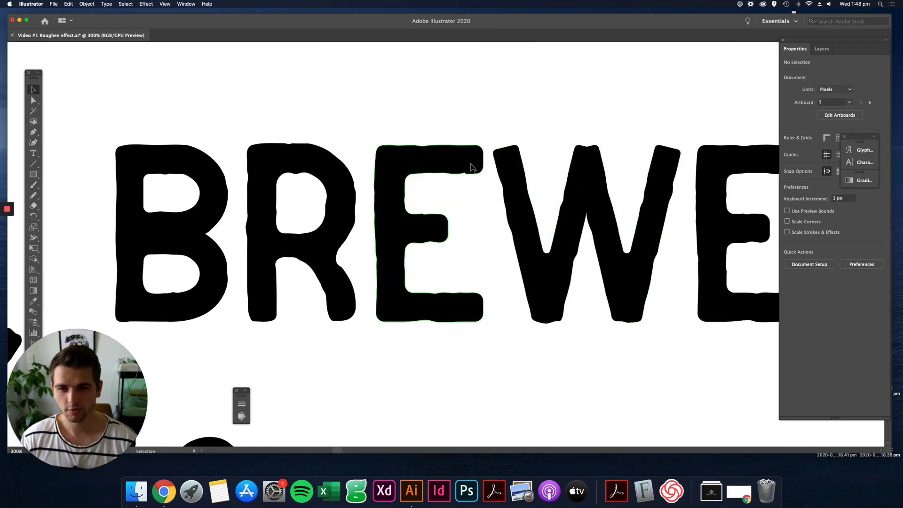
Step: Compare the rough edge detail of BREWERY's first E and W at close range with the wider logo view
{"action": "key", "text": "super+equal"}
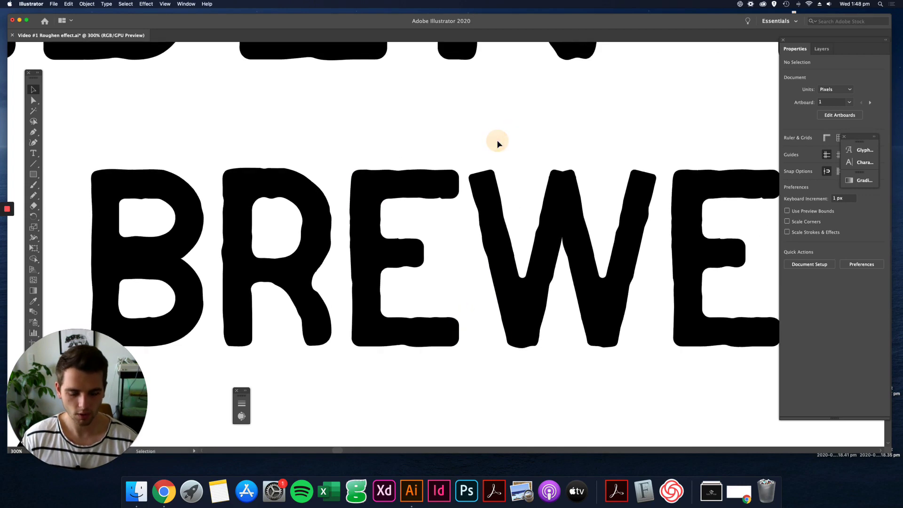
{"action": "key", "text": "super+minus"}
{"action": "key", "text": "super+minus"}
{"action": "key", "text": "super+equal"}
{"action": "key", "text": "super+equal"}
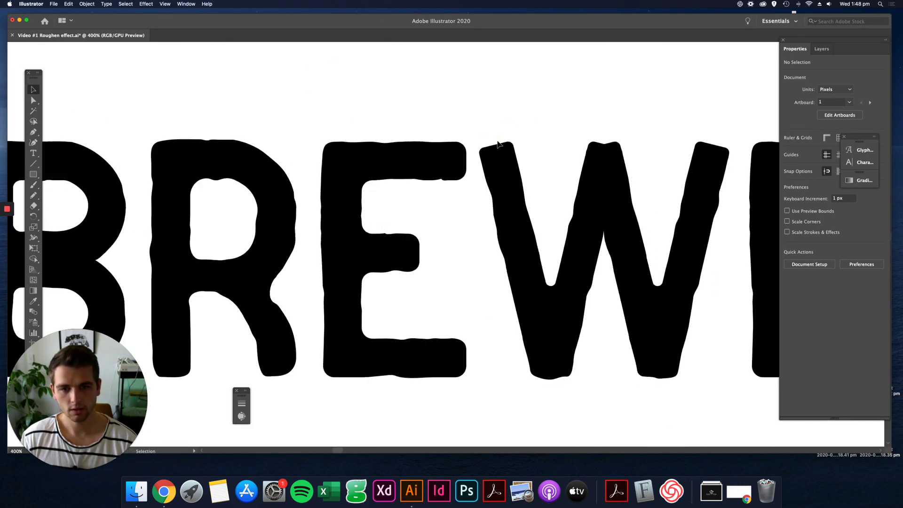
{"action": "left_click_drag", "start_coordinate": [497, 186], "coordinate": [489, 211]}
{"action": "key", "text": "super+minus"}
{"action": "key", "text": "super+minus"}
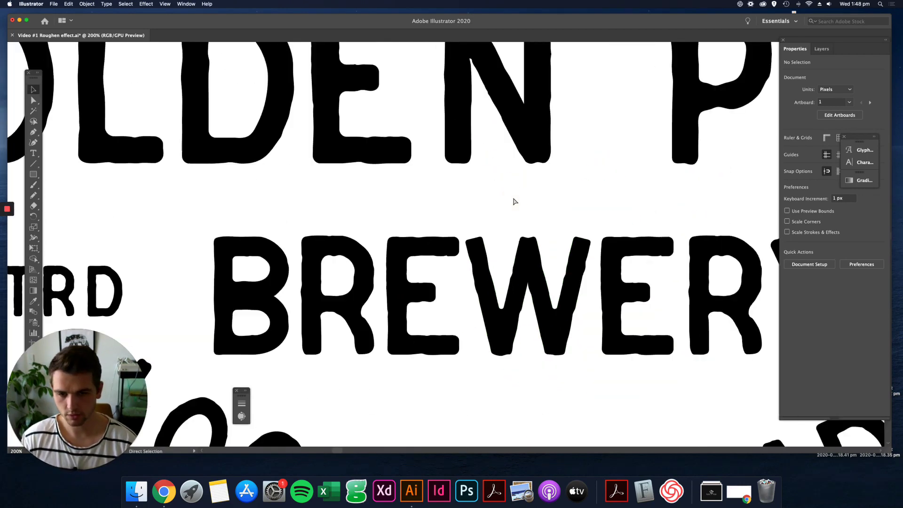
{"action": "key", "text": "super+equal"}
{"action": "key", "text": "super+equal"}
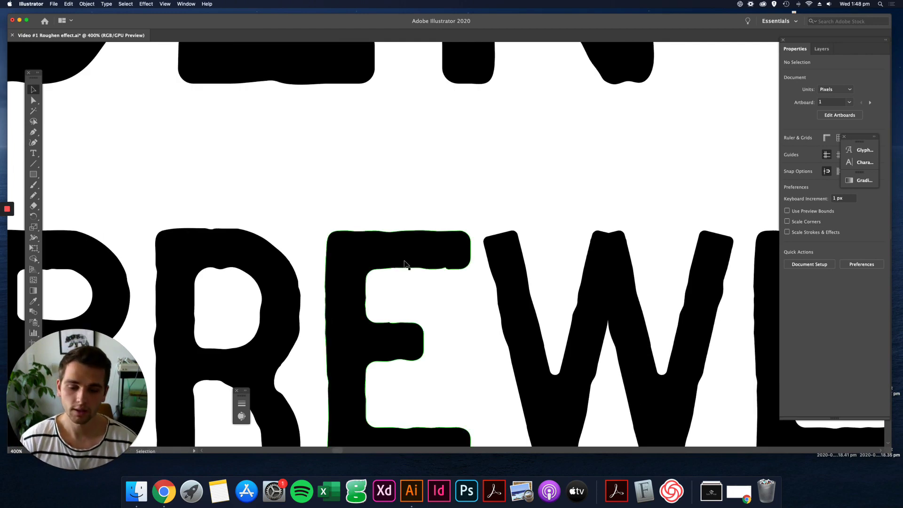
{"action": "key", "text": "super+minus"}
{"action": "key", "text": "super+minus"}
{"action": "key", "text": "super+minus"}
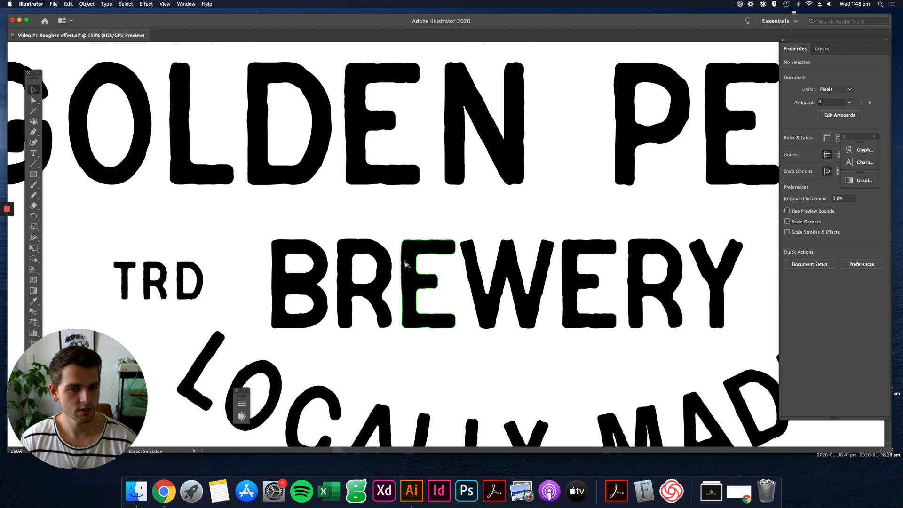
{"action": "key", "text": "super+equal"}
{"action": "key", "text": "super+equal"}
{"action": "key", "text": "super+equal"}
Step: Inspect the underside of the upper arm on the first E of BREWERY, checking its outline and corner irregularities up close
{"action": "key", "text": "a"}
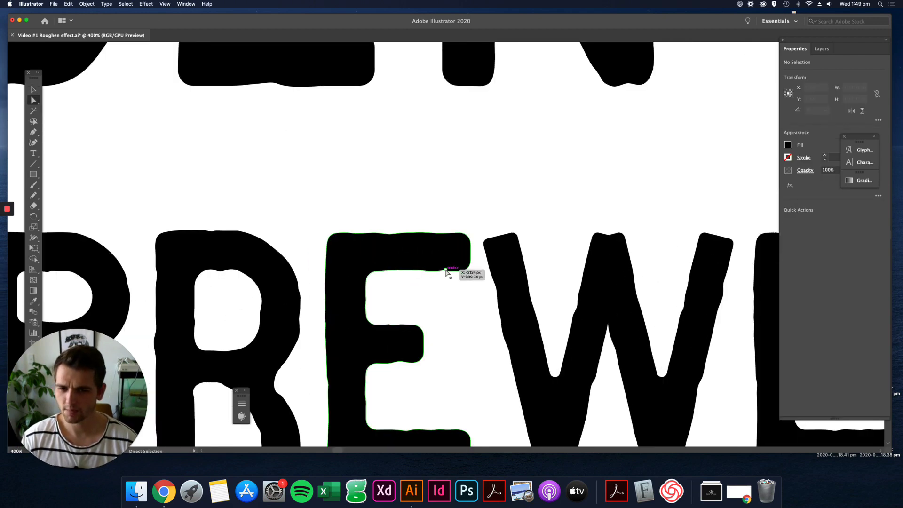
{"action": "left_click", "coordinate": [446, 270]}
{"action": "key", "text": "super+minus"}
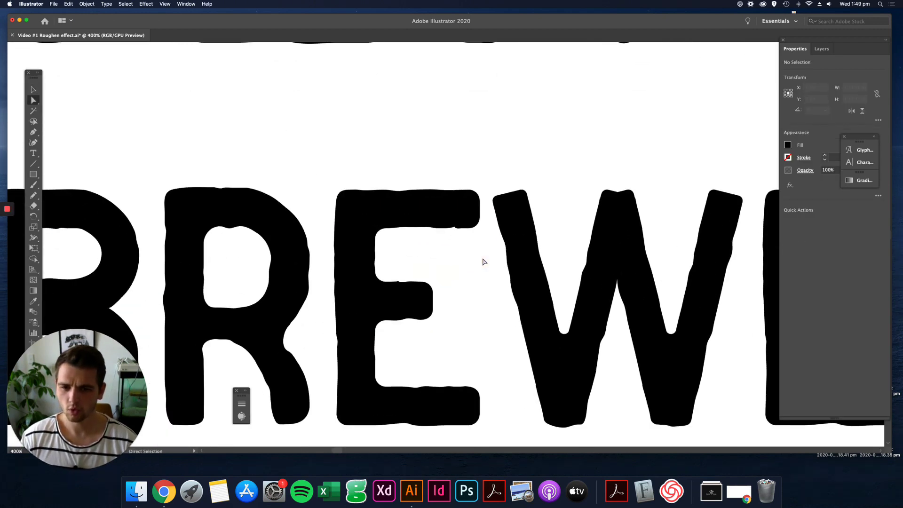
{"action": "left_click", "coordinate": [483, 261]}
{"action": "key", "text": "super+minus"}
{"action": "key", "text": "super+minus"}
{"action": "key", "text": "super+equal"}
{"action": "key", "text": "super+equal"}
{"action": "key", "text": "super+equal"}
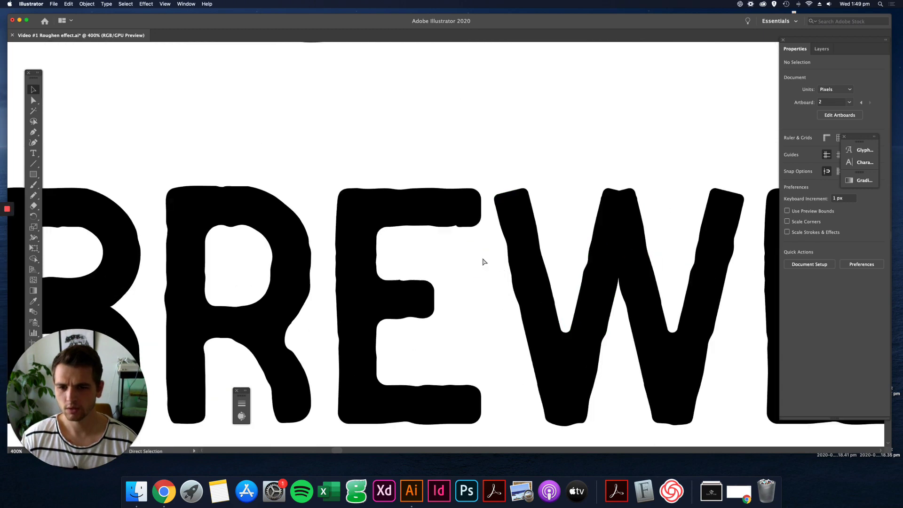
{"action": "key", "text": "super+minus"}
{"action": "key", "text": "super+minus"}
{"action": "key", "text": "super+equal"}
{"action": "key", "text": "super+equal"}
{"action": "left_click_drag", "start_coordinate": [486, 251], "coordinate": [496, 269]}
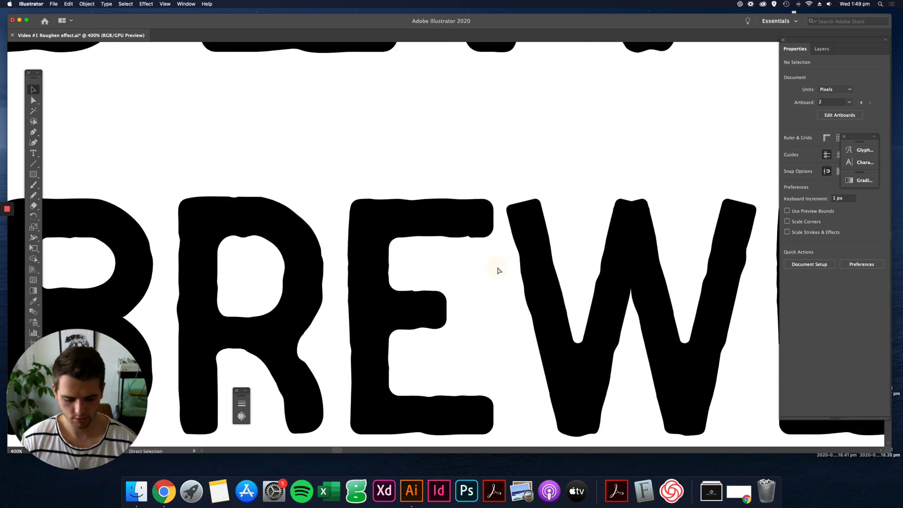
{"action": "key", "text": "super+equal"}
{"action": "key", "text": "super+equal"}
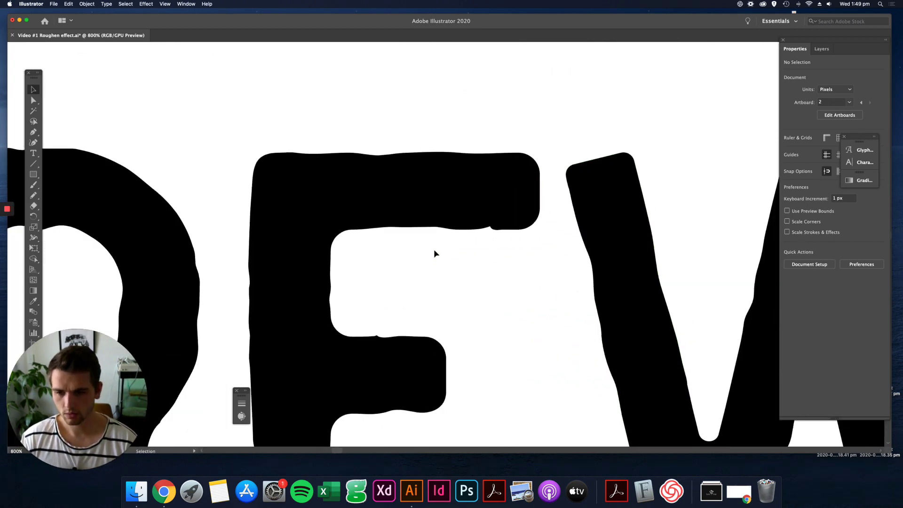
{"action": "key", "text": "super+minus"}
{"action": "key", "text": "super+minus"}
{"action": "key", "text": "super+minus"}
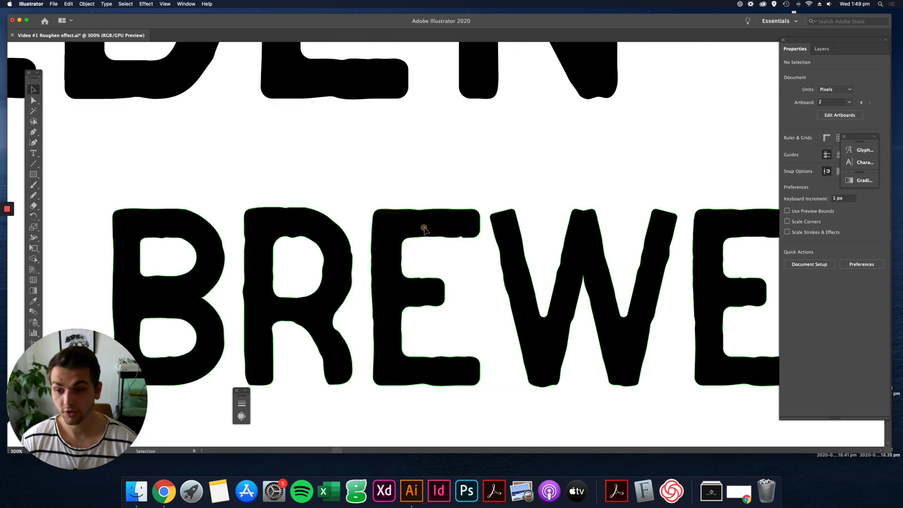
Step: Select the roughened BREWERY lettering group and activate the Pencil tool
{"action": "left_click", "coordinate": [424, 229]}
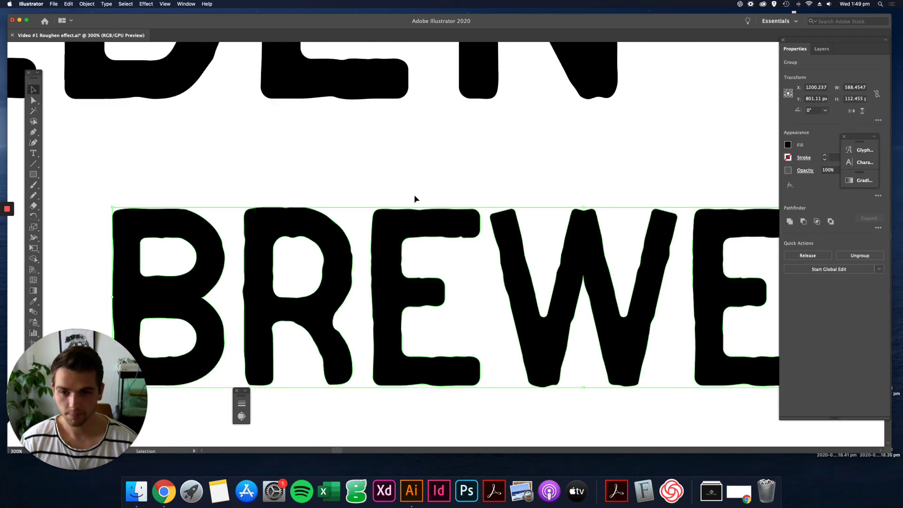
{"action": "left_click", "coordinate": [431, 177]}
{"action": "key", "text": "a"}
{"action": "key", "text": "v"}
{"action": "left_click", "coordinate": [404, 229]}
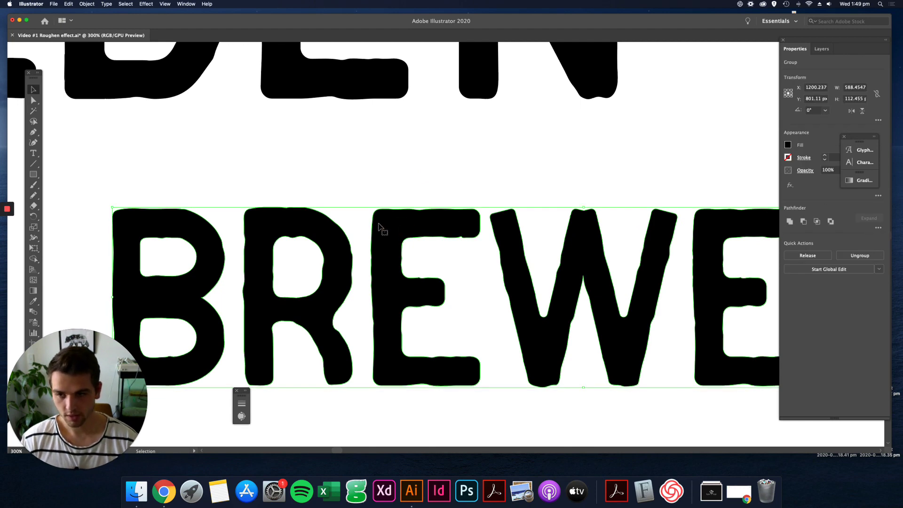
{"action": "key", "text": "n"}
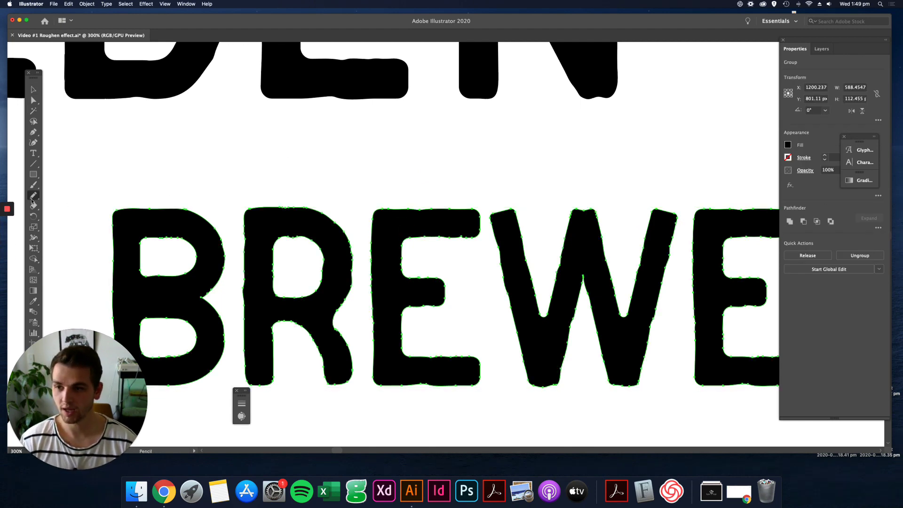
{"action": "mouse_move", "coordinate": [32, 202]}
{"action": "left_mouse_down"}
{"action": "mouse_move", "coordinate": [51, 194]}
{"action": "mouse_move", "coordinate": [65, 206]}
{"action": "left_mouse_up"}
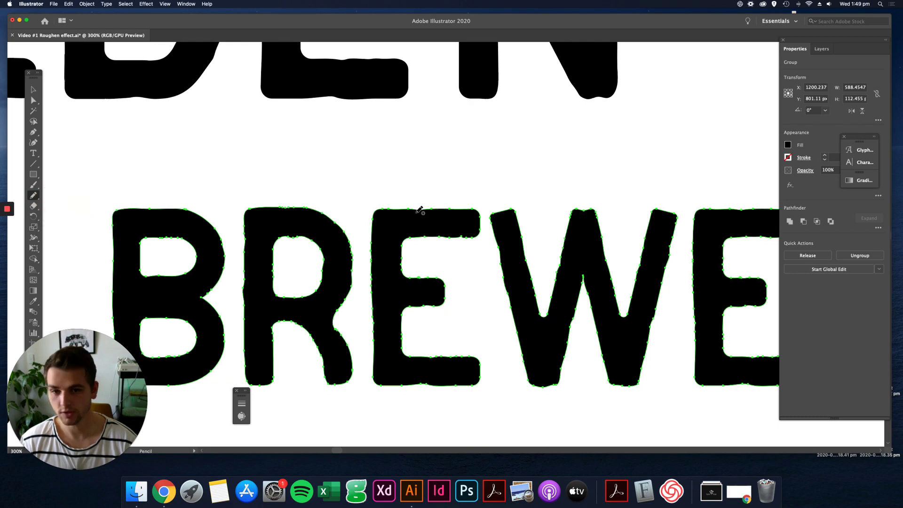
Step: Try to redraw the top edge and upper-left corner of BREWERY's first E with the Pencil tool, and deselect the lettering
{"action": "key", "text": "v"}
{"action": "key", "text": "super+plus"}
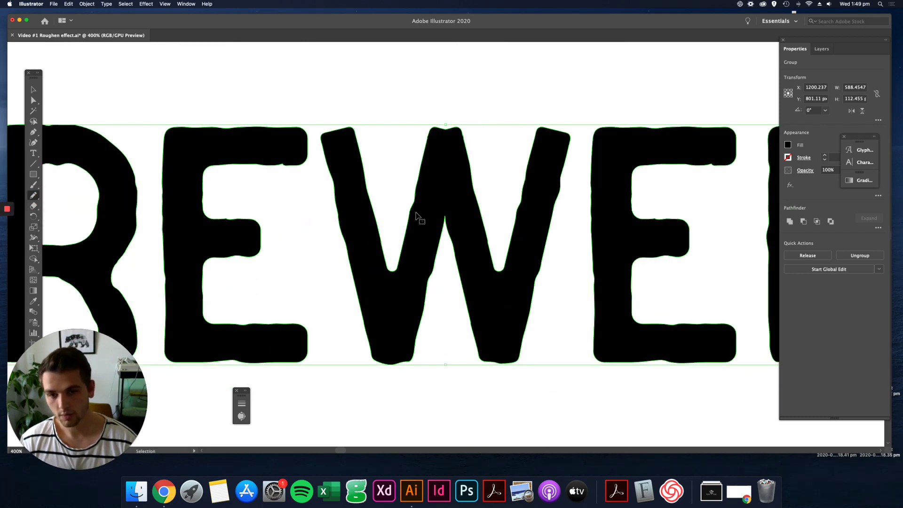
{"action": "left_click_drag", "start_coordinate": [338, 178], "coordinate": [481, 261]}
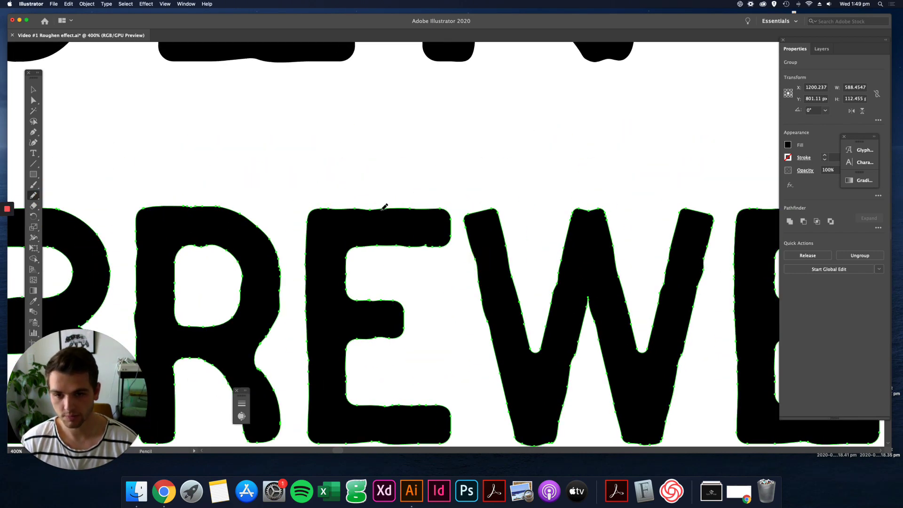
{"action": "left_click_drag", "start_coordinate": [374, 209], "coordinate": [415, 208]}
{"action": "left_click_drag", "start_coordinate": [326, 206], "coordinate": [309, 245]}
{"action": "key", "text": "v"}
{"action": "left_click", "coordinate": [389, 217]}
{"action": "key", "text": "n"}
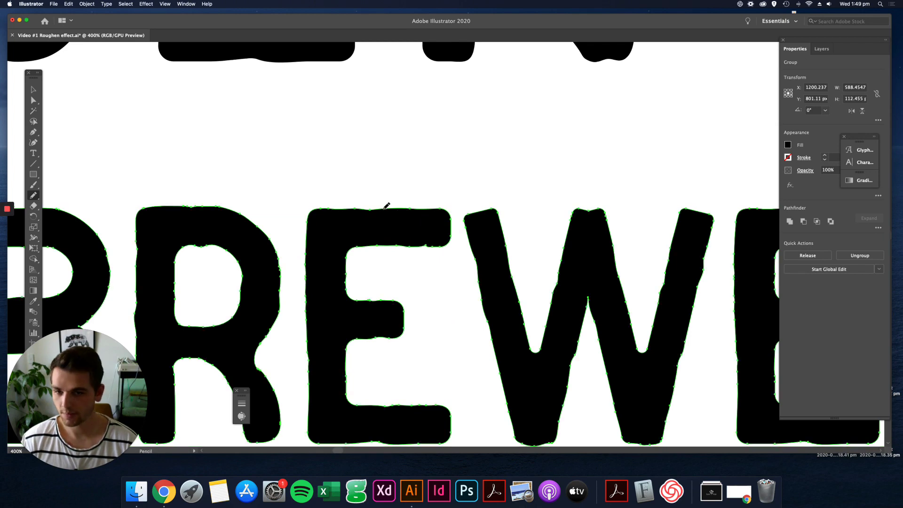
{"action": "key", "text": "v"}
{"action": "left_click", "coordinate": [527, 147]}
{"action": "key", "text": "super+minus"}
{"action": "key", "text": "super+minus"}
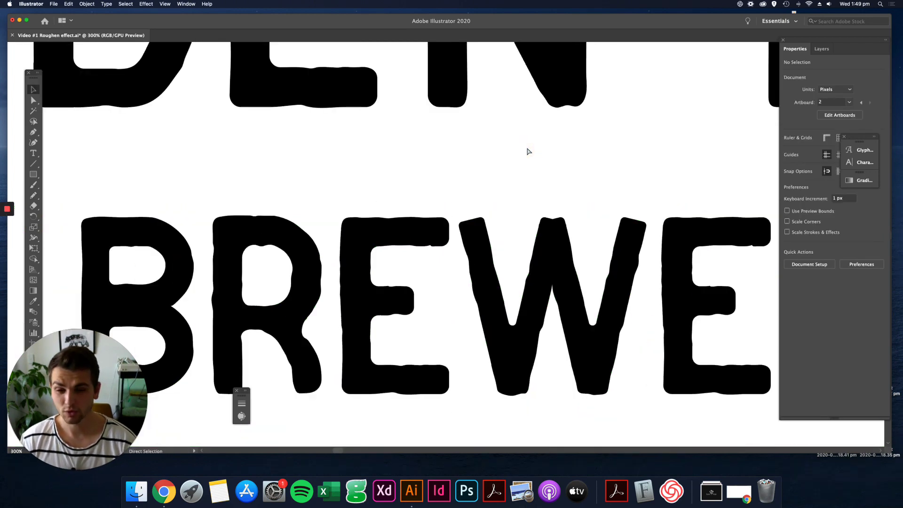
Step: Look over all the text lines of the roughened Golden Peaks logo
{"action": "left_click_drag", "start_coordinate": [527, 150], "coordinate": [516, 257]}
{"action": "key", "text": "super+minus"}
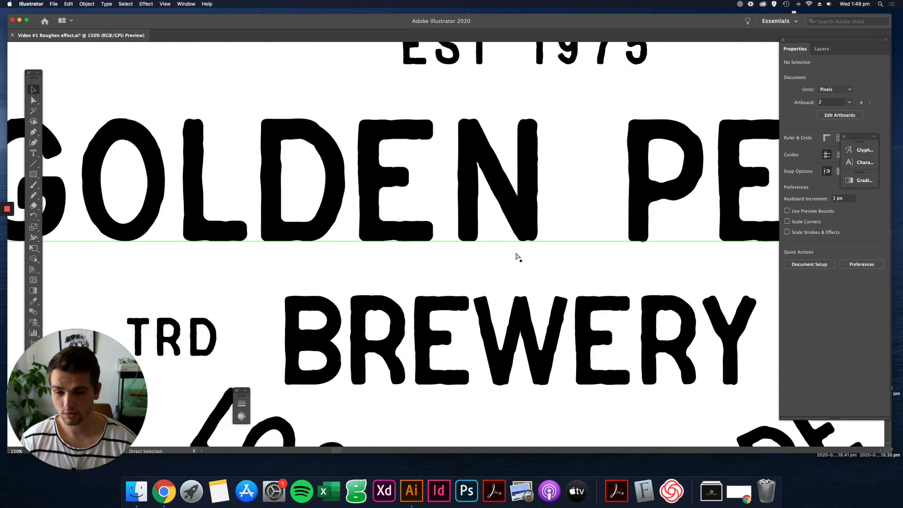
{"action": "left_click_drag", "start_coordinate": [563, 187], "coordinate": [540, 260]}
{"action": "left_click_drag", "start_coordinate": [549, 297], "coordinate": [663, 160]}
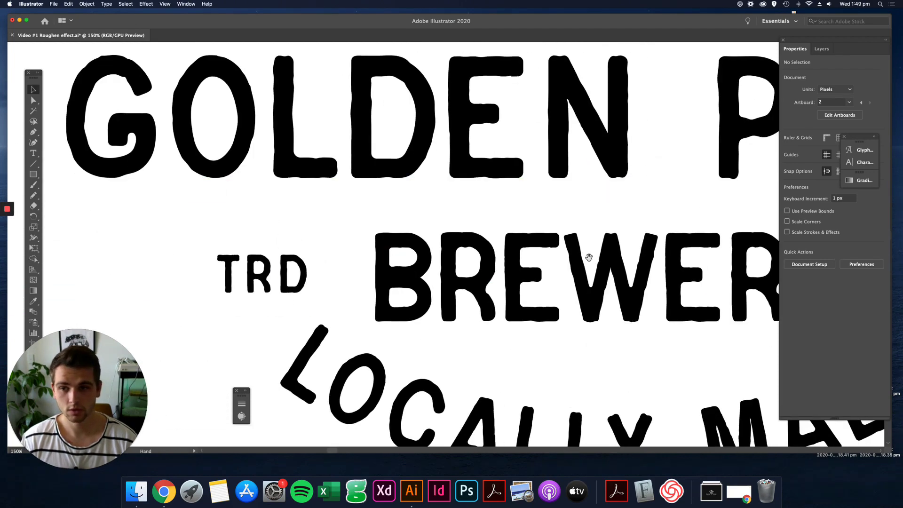
{"action": "left_click_drag", "start_coordinate": [405, 178], "coordinate": [327, 128]}
{"action": "left_click_drag", "start_coordinate": [483, 205], "coordinate": [441, 228]}
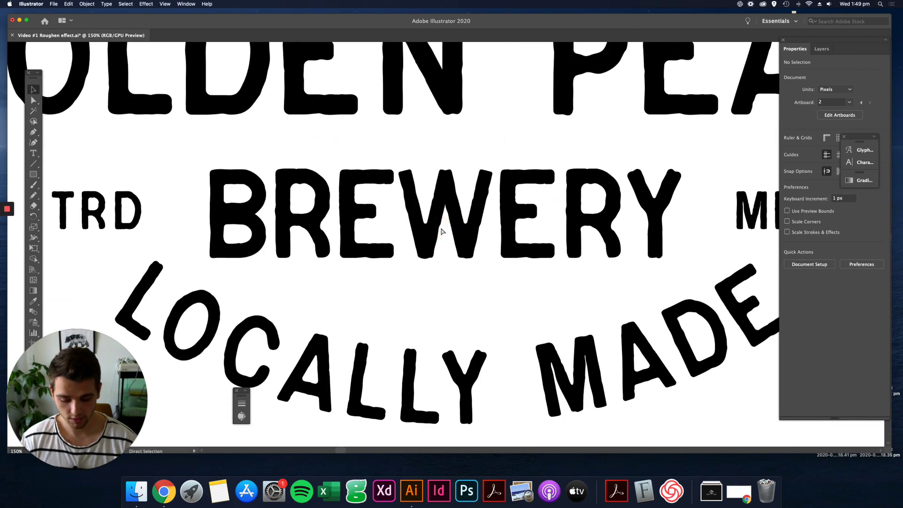
{"action": "key", "text": "super+minus"}
{"action": "key", "text": "super+minus"}
Step: View the original, unroughened Golden Peaks logo on the first artboard
{"action": "scroll", "coordinate": [619, 204], "scroll_direction": "right", "scroll_amount": 5}
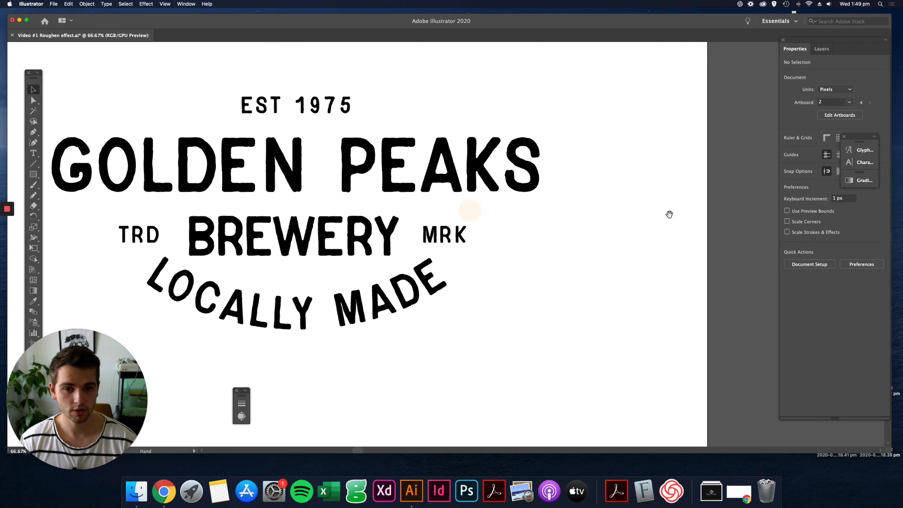
{"action": "left_click_drag", "start_coordinate": [676, 215], "coordinate": [220, 221]}
{"action": "left_click_drag", "start_coordinate": [705, 212], "coordinate": [262, 218]}
{"action": "left_click_drag", "start_coordinate": [329, 199], "coordinate": [320, 207]}
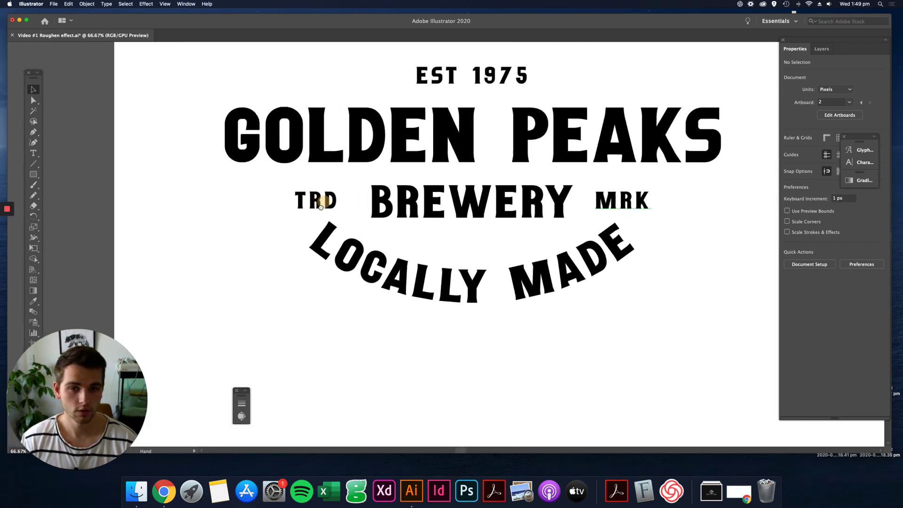
{"action": "scroll", "coordinate": [240, 117], "scroll_direction": "up", "scroll_amount": 5}
{"action": "scroll", "coordinate": [240, 117], "scroll_direction": "right", "scroll_amount": 2}
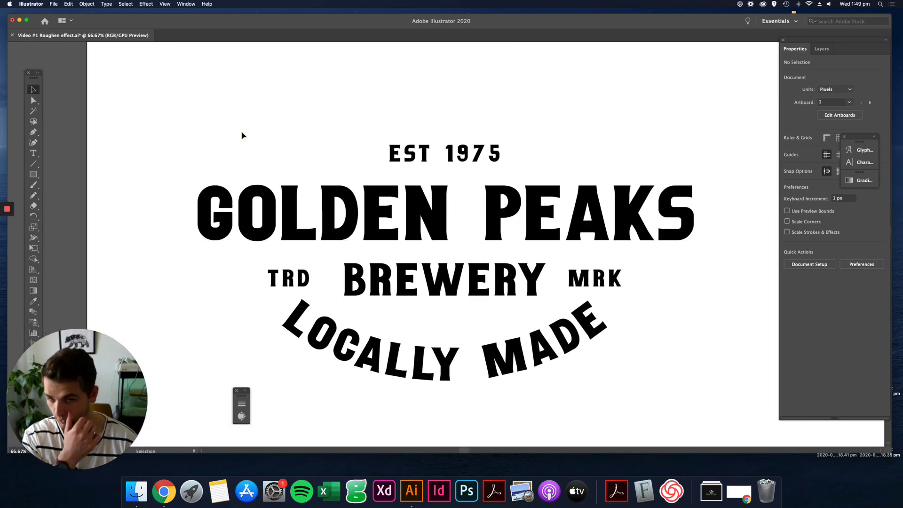
{"action": "scroll", "coordinate": [226, 121], "scroll_direction": "up", "scroll_amount": 2}
{"action": "scroll", "coordinate": [226, 121], "scroll_direction": "right", "scroll_amount": 2}
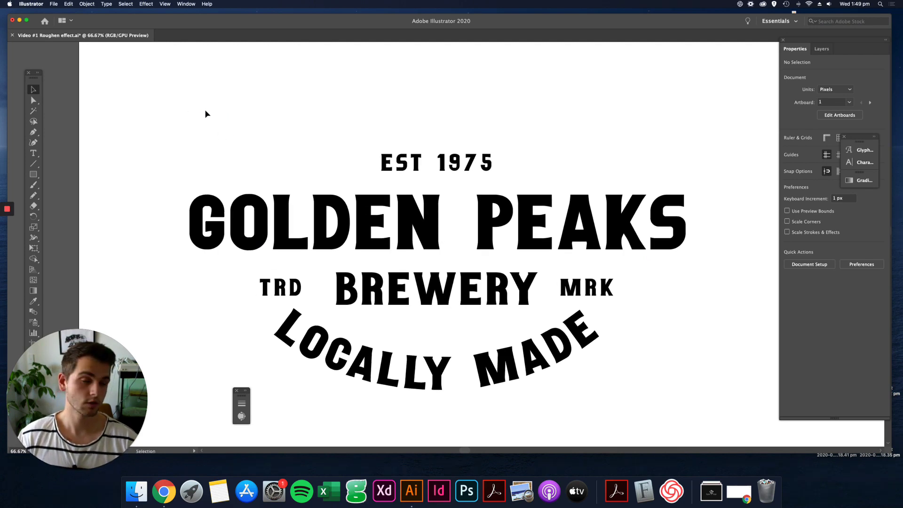
Step: Select all the text of the original Golden Peaks logo and expand its appearance, object and fill into outlines
{"action": "left_click_drag", "start_coordinate": [160, 112], "coordinate": [731, 382]}
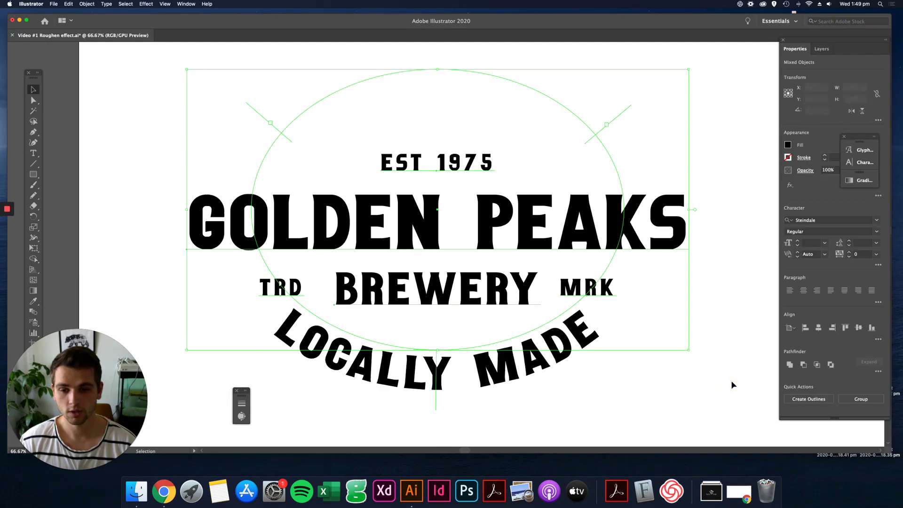
{"action": "left_click", "coordinate": [85, 3]}
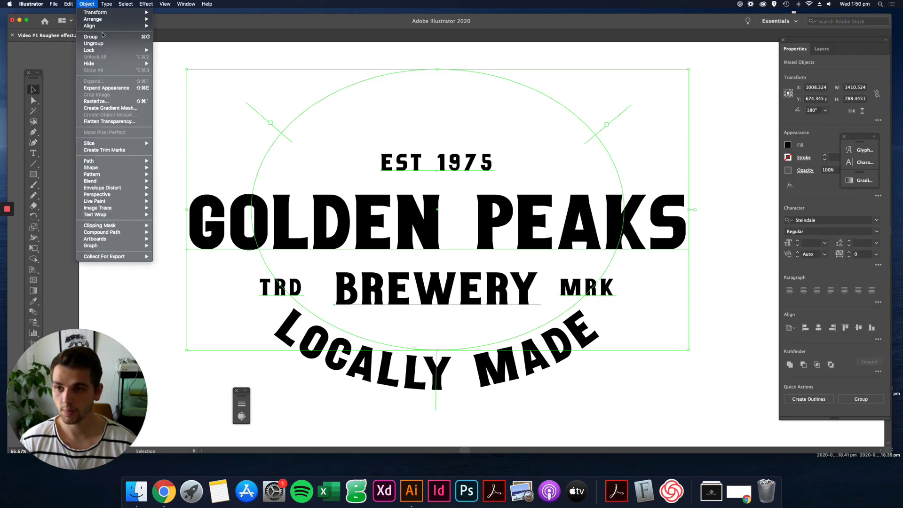
{"action": "left_click", "coordinate": [84, 4]}
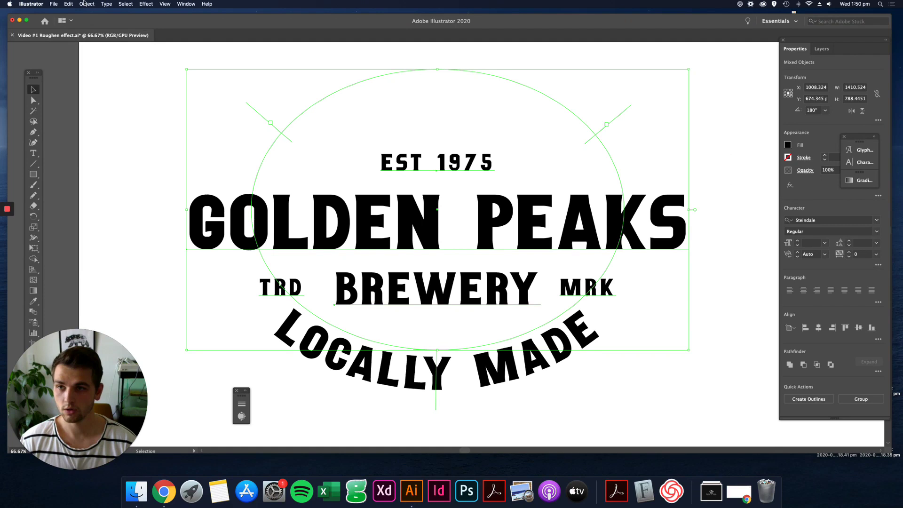
{"action": "left_click", "coordinate": [84, 4]}
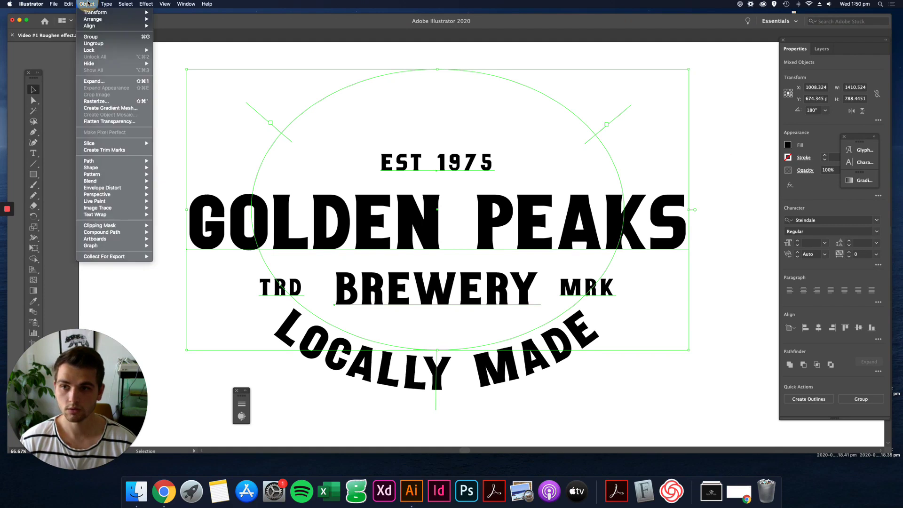
{"action": "left_click", "coordinate": [118, 82]}
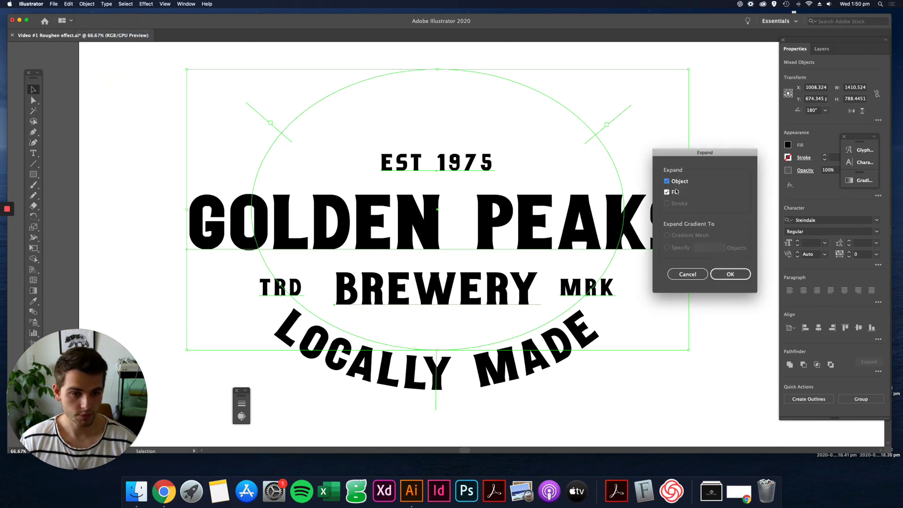
{"action": "left_click", "coordinate": [727, 274]}
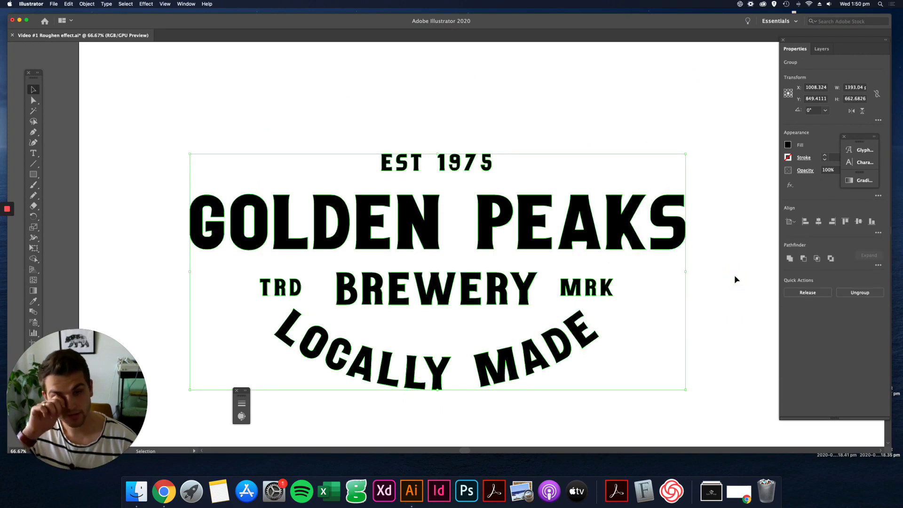
Step: Start a Roughen effect on the expanded logo with a preview, using absolute size and smooth points
{"action": "left_click", "coordinate": [146, 4]}
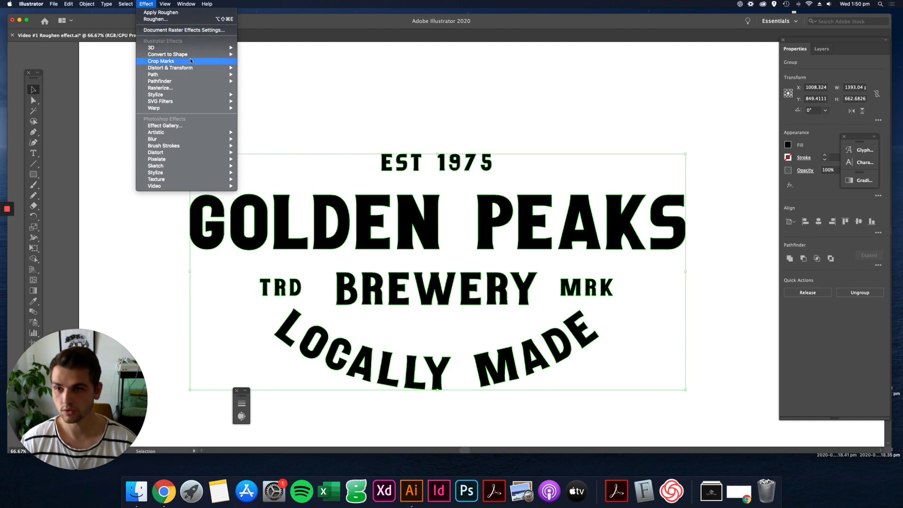
{"action": "mouse_move", "coordinate": [199, 68]}
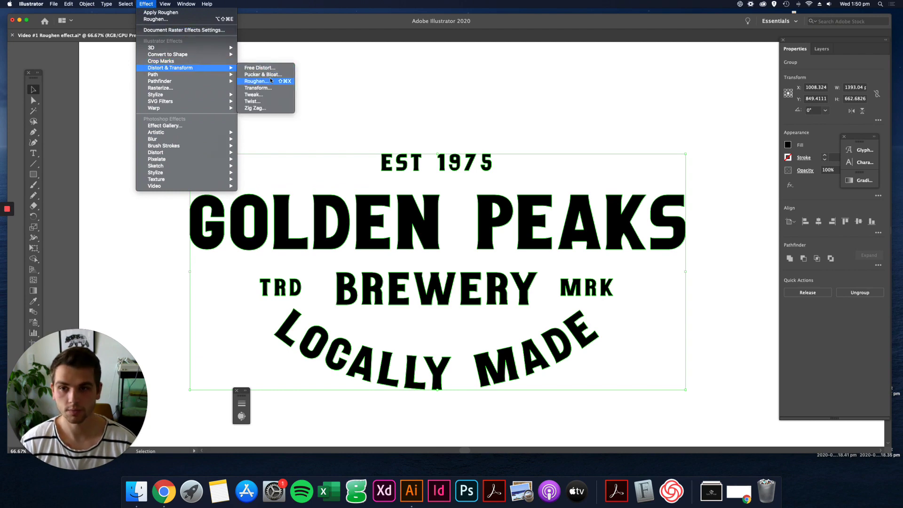
{"action": "left_click", "coordinate": [254, 81]}
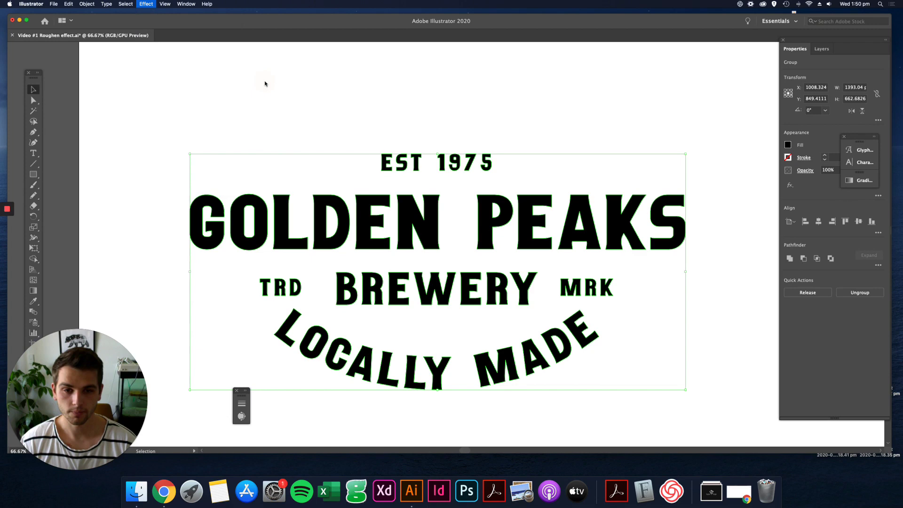
{"action": "left_click_drag", "start_coordinate": [759, 107], "coordinate": [820, 119]}
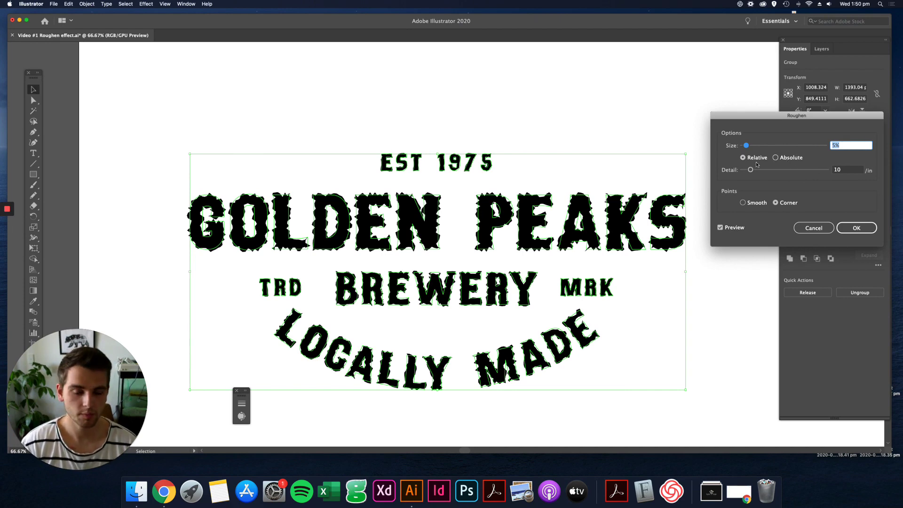
{"action": "left_click", "coordinate": [782, 161]}
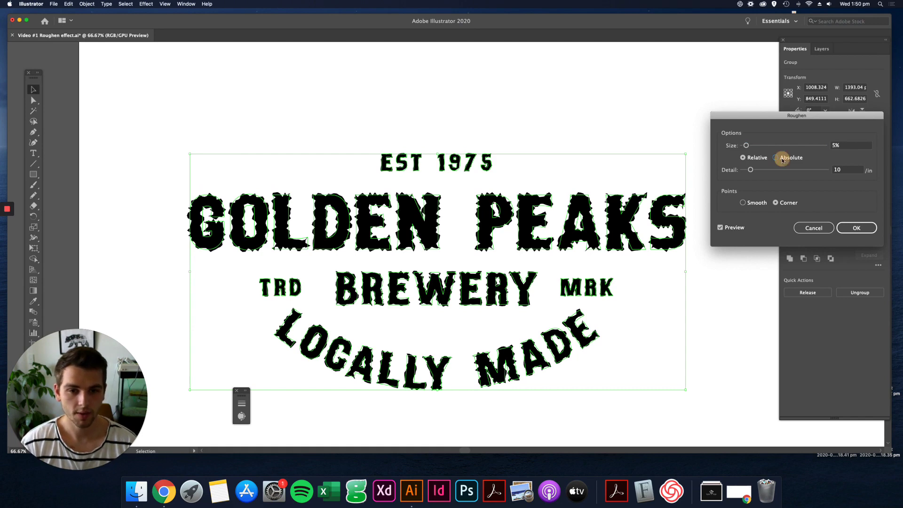
{"action": "left_click", "coordinate": [754, 204]}
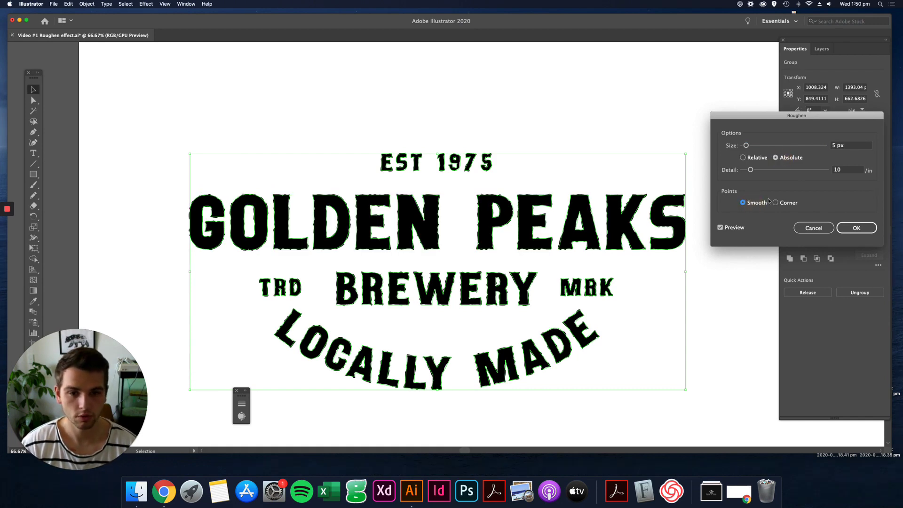
Step: Try a Roughen size of 14 px on the logo
{"action": "left_click", "coordinate": [849, 149]}
{"action": "key", "text": "Up"}
{"action": "key", "text": "Up"}
{"action": "key", "text": "Up"}
{"action": "key", "text": "Up"}
{"action": "key", "text": "Up"}
{"action": "key", "text": "Up"}
{"action": "key", "text": "Up"}
{"action": "key", "text": "Up"}
{"action": "key", "text": "Up"}
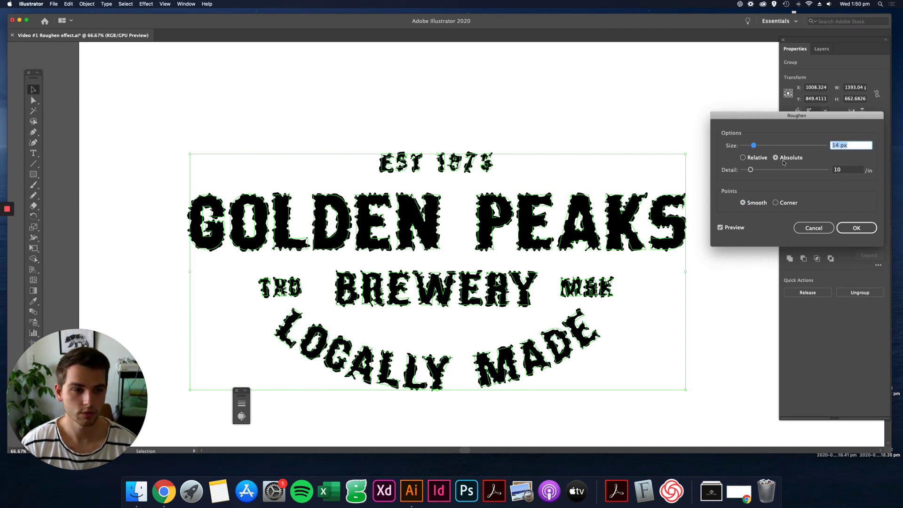
Step: Set the logo's Roughen size to 2 px
{"action": "key", "text": "Down"}
{"action": "key", "text": "Down"}
{"action": "key", "text": "Down"}
{"action": "key", "text": "Down"}
{"action": "key", "text": "Down"}
{"action": "key", "text": "Down"}
{"action": "key", "text": "Down"}
{"action": "key", "text": "Down"}
{"action": "key", "text": "Down"}
{"action": "key", "text": "Down"}
{"action": "key", "text": "Down"}
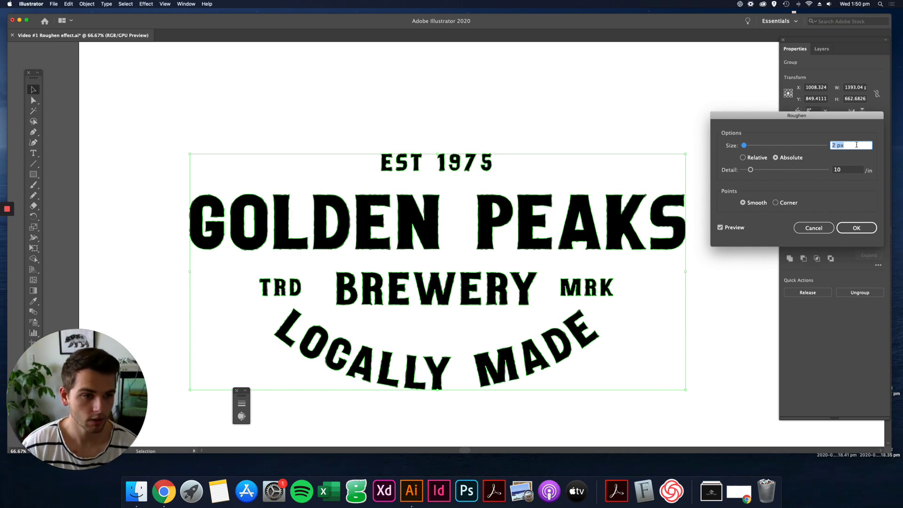
Step: Try a higher Roughen detail of 17 per inch on the logo
{"action": "left_click", "coordinate": [852, 171]}
{"action": "key", "text": "Up"}
{"action": "key", "text": "Up"}
{"action": "key", "text": "Up"}
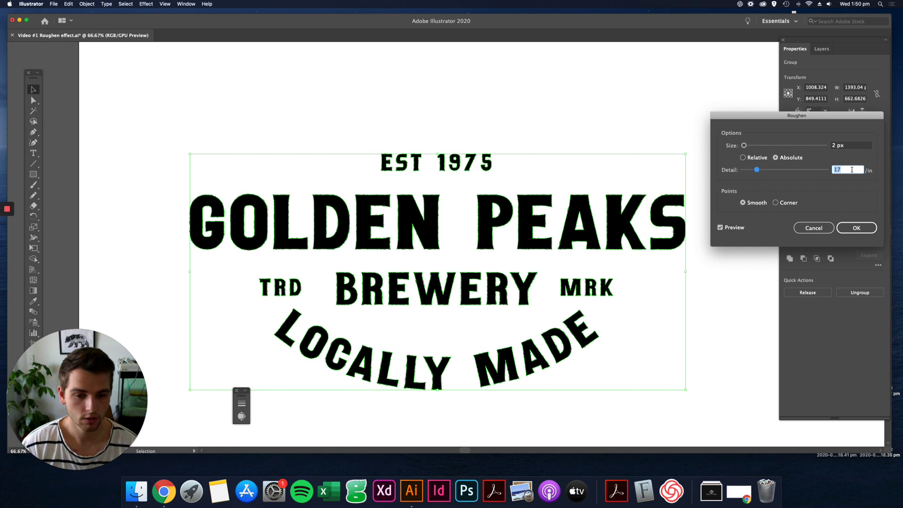
Step: Try a lower Roughen detail of 5 per inch on the logo
{"action": "key", "text": "Down"}
{"action": "key", "text": "Down"}
{"action": "key", "text": "Down"}
{"action": "key", "text": "Down"}
{"action": "key", "text": "Down"}
{"action": "key", "text": "Down"}
{"action": "key", "text": "Down"}
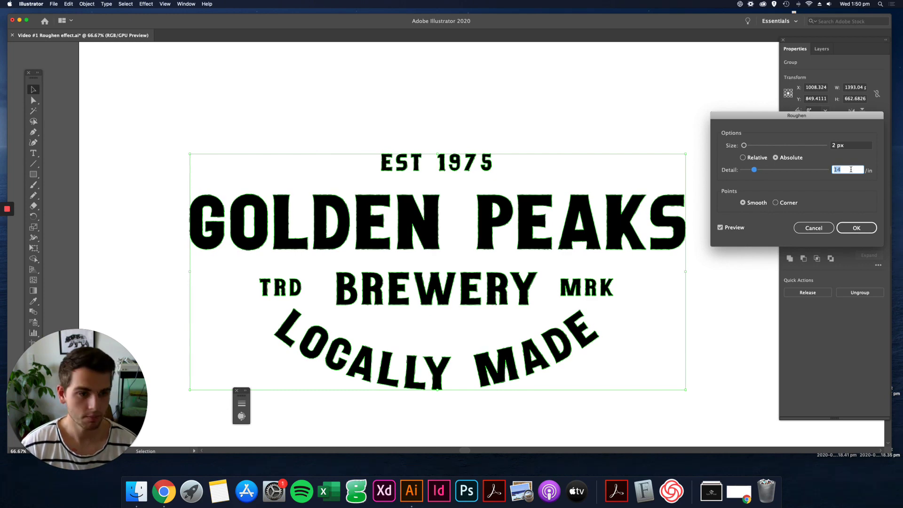
{"action": "key", "text": "Down"}
{"action": "key", "text": "Down"}
{"action": "key", "text": "Down"}
{"action": "key", "text": "Down"}
{"action": "key", "text": "Down"}
{"action": "key", "text": "Down"}
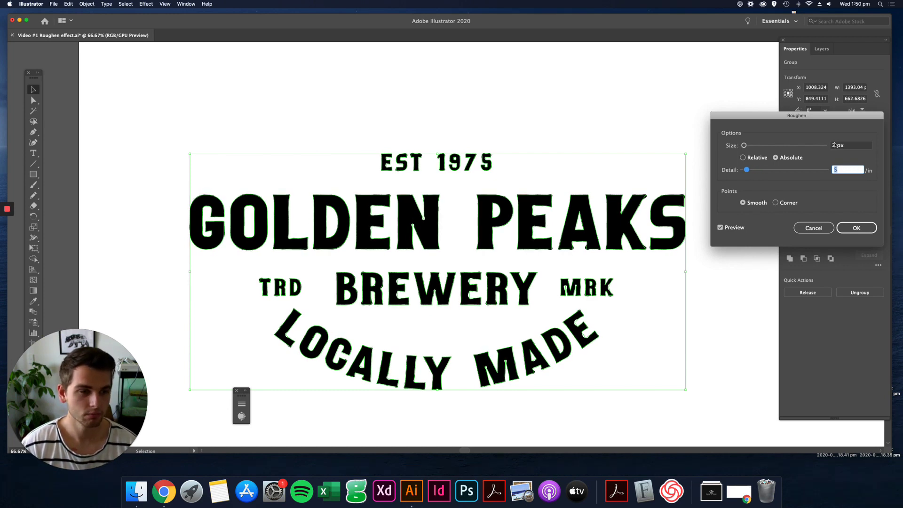
Step: Set the Roughen detail to 8 per inch and apply the effect to the logo
{"action": "key", "text": "Up"}
{"action": "key", "text": "Up"}
{"action": "key", "text": "Up"}
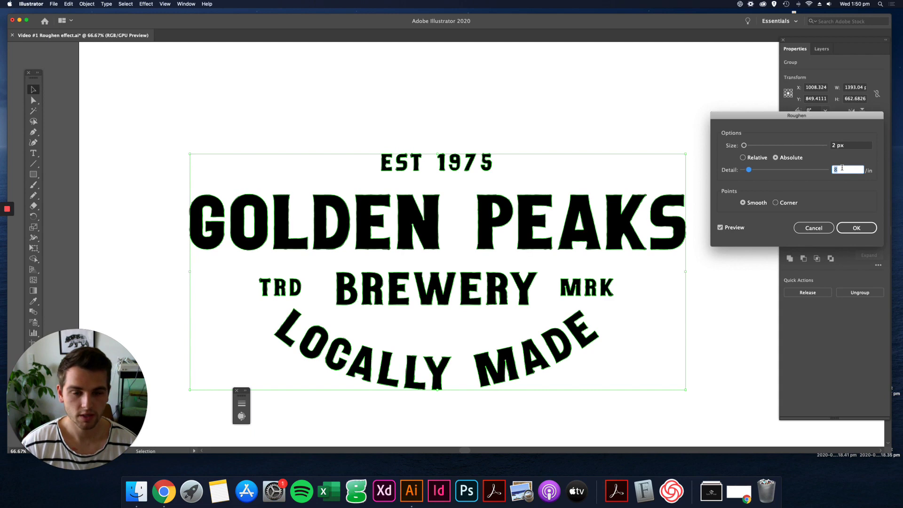
{"action": "left_click", "coordinate": [857, 228]}
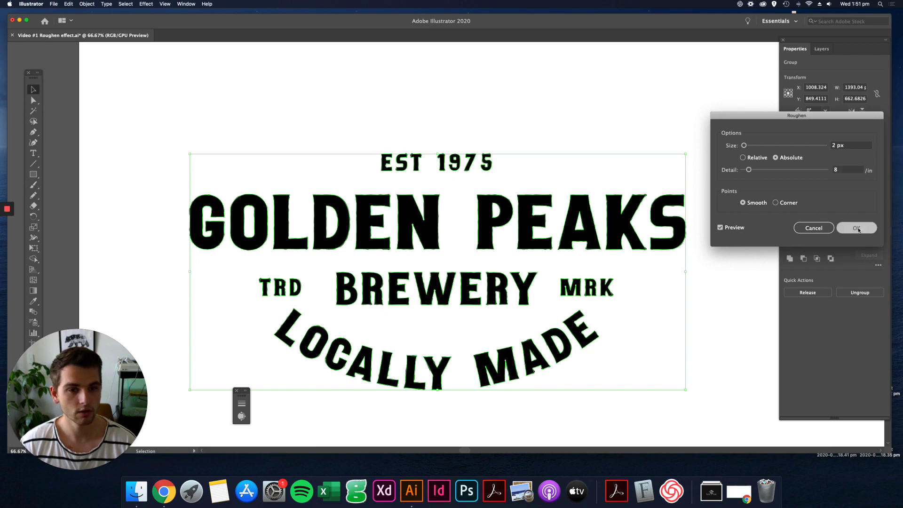
Step: Deselect the logo and examine the roughened edges of the GOLDEN PEAKS letters up close
{"action": "left_click", "coordinate": [562, 92]}
{"action": "scroll", "coordinate": [590, 126], "scroll_direction": "left", "scroll_amount": 2}
{"action": "scroll", "coordinate": [590, 126], "scroll_direction": "right", "scroll_amount": 1}
{"action": "scroll", "coordinate": [590, 126], "scroll_direction": "up", "scroll_amount": 1}
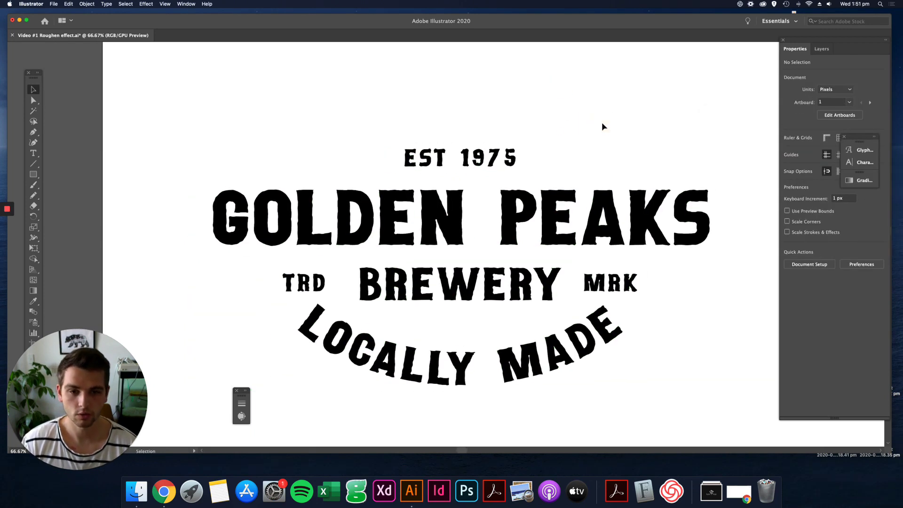
{"action": "key", "text": "super+equal"}
{"action": "key", "text": "super+equal"}
{"action": "left_click_drag", "start_coordinate": [521, 177], "coordinate": [540, 201]}
{"action": "key", "text": "super+equal"}
{"action": "key", "text": "super+equal"}
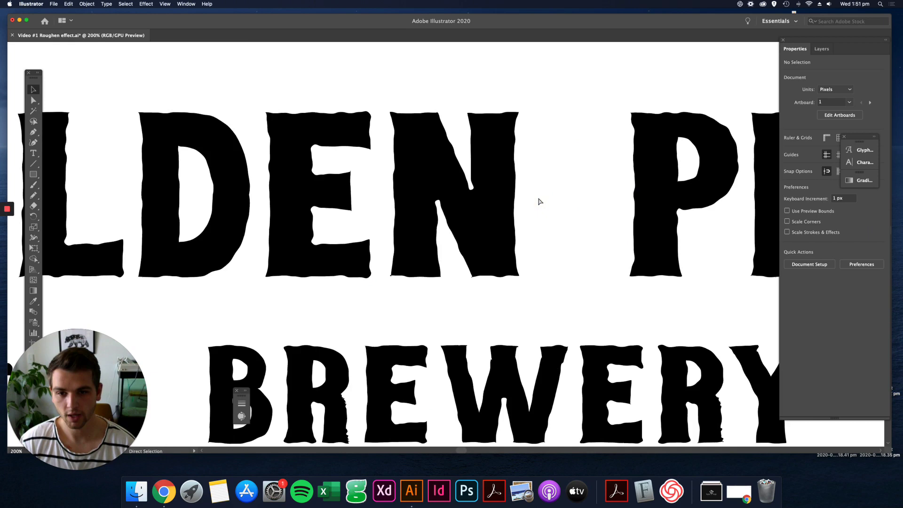
{"action": "left_click_drag", "start_coordinate": [311, 223], "coordinate": [572, 297]}
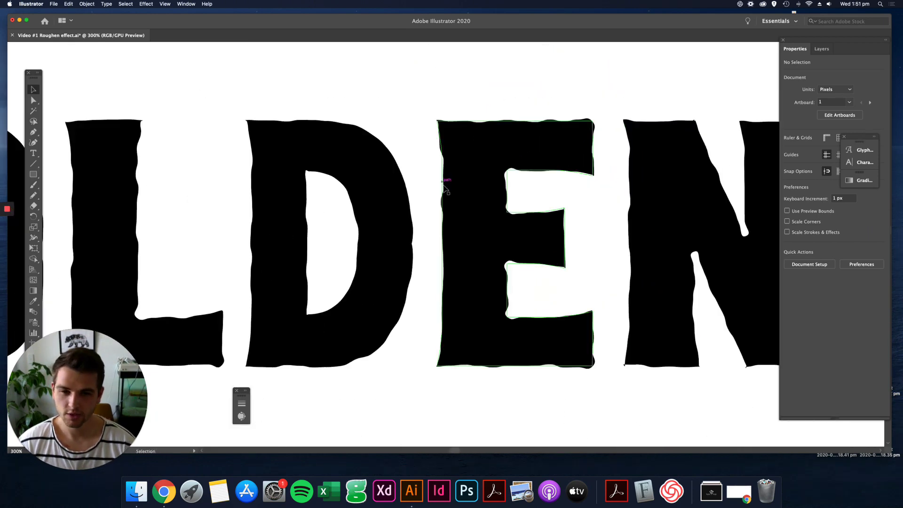
{"action": "left_click_drag", "start_coordinate": [541, 221], "coordinate": [353, 227]}
{"action": "left_click_drag", "start_coordinate": [564, 204], "coordinate": [441, 218]}
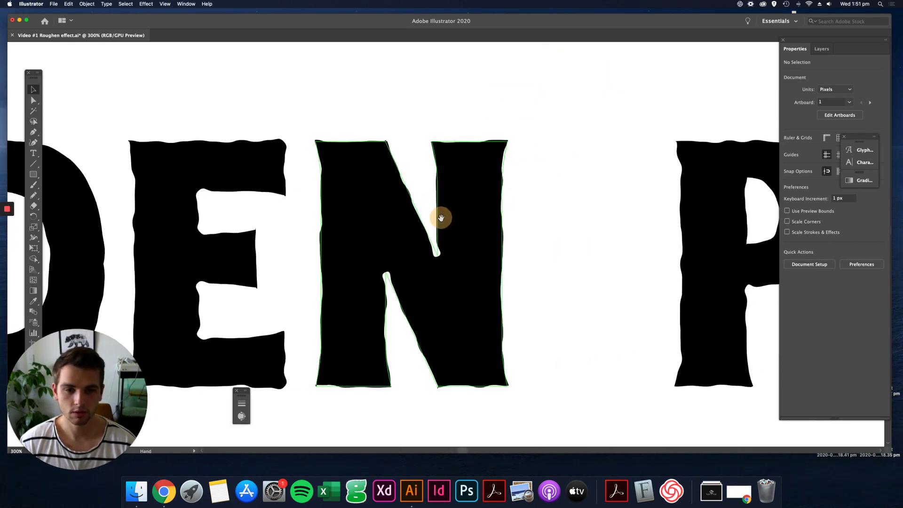
{"action": "left_click_drag", "start_coordinate": [726, 203], "coordinate": [415, 199]}
{"action": "left_click_drag", "start_coordinate": [645, 194], "coordinate": [395, 214]}
{"action": "left_click_drag", "start_coordinate": [591, 219], "coordinate": [410, 220]}
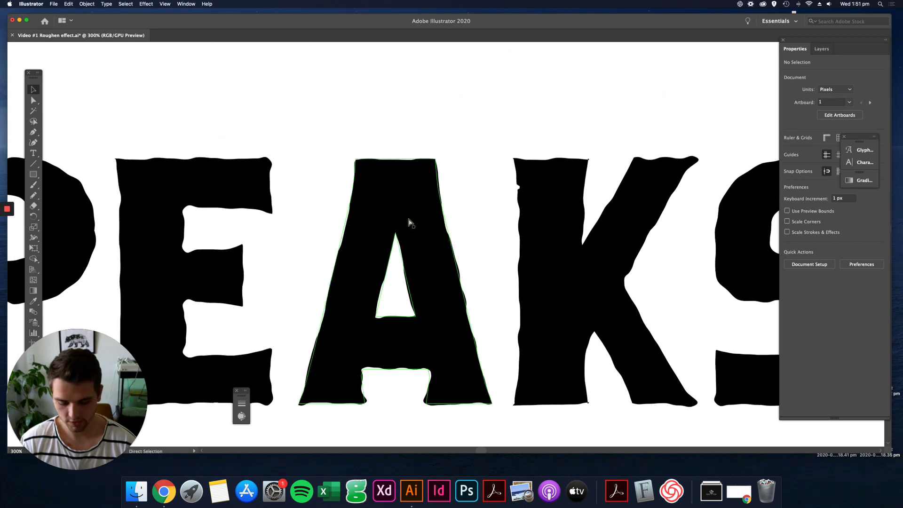
{"action": "scroll", "coordinate": [409, 222], "scroll_direction": "down", "scroll_amount": 2}
{"action": "key", "text": "super+minus"}
{"action": "key", "text": "super+minus"}
{"action": "scroll", "coordinate": [409, 220], "scroll_direction": "left", "scroll_amount": 3}
{"action": "scroll", "coordinate": [409, 219], "scroll_direction": "down", "scroll_amount": 2}
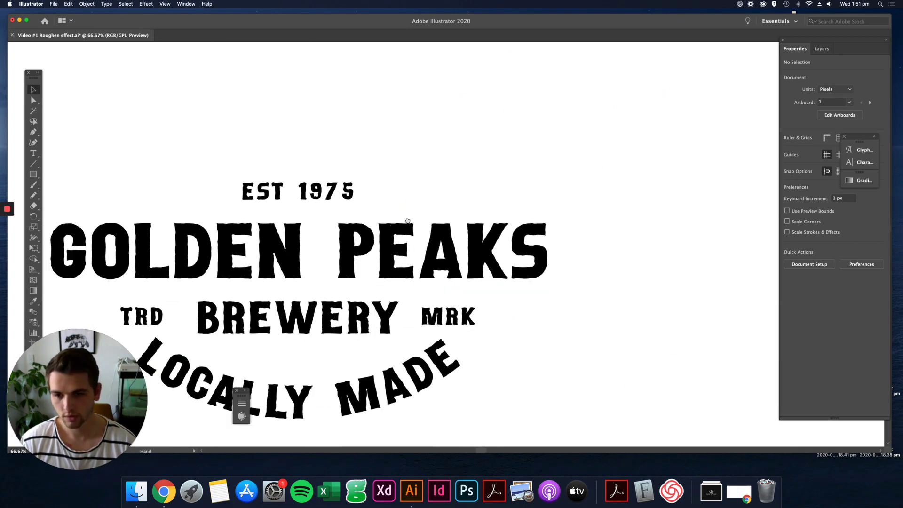
Step: Select the dark blue square below the logo
{"action": "left_click_drag", "start_coordinate": [257, 94], "coordinate": [640, 141]}
{"action": "left_click", "coordinate": [666, 371]}
{"action": "left_click_drag", "start_coordinate": [645, 250], "coordinate": [642, 83]}
{"action": "left_click", "coordinate": [494, 217]}
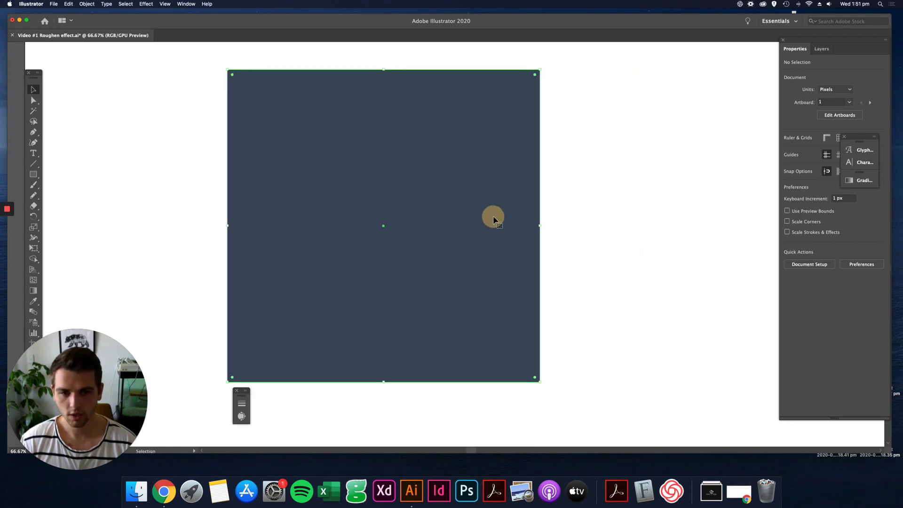
{"action": "scroll", "coordinate": [550, 191], "scroll_direction": "up", "scroll_amount": 1}
{"action": "scroll", "coordinate": [549, 191], "scroll_direction": "left", "scroll_amount": 1}
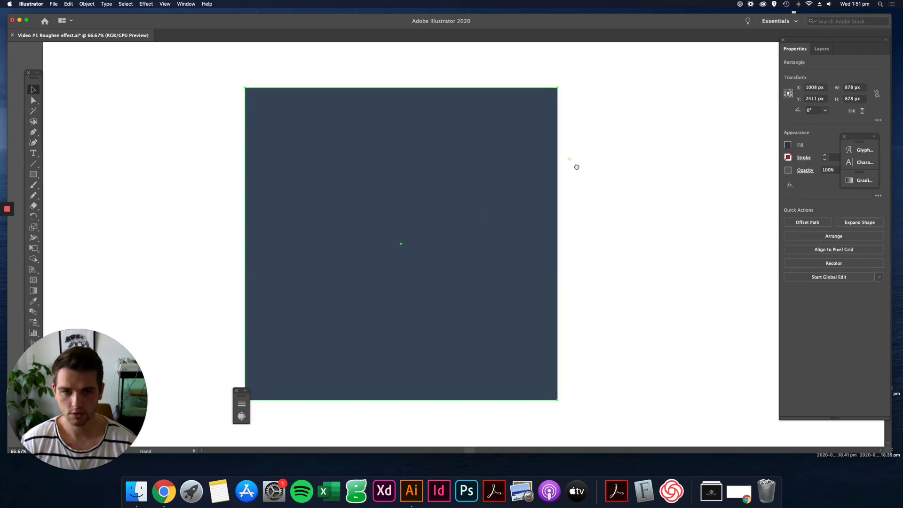
Step: Try redrawing the square's upper-right edges and corner with the Pencil tool, and undo the pencil edits
{"action": "key", "text": "n"}
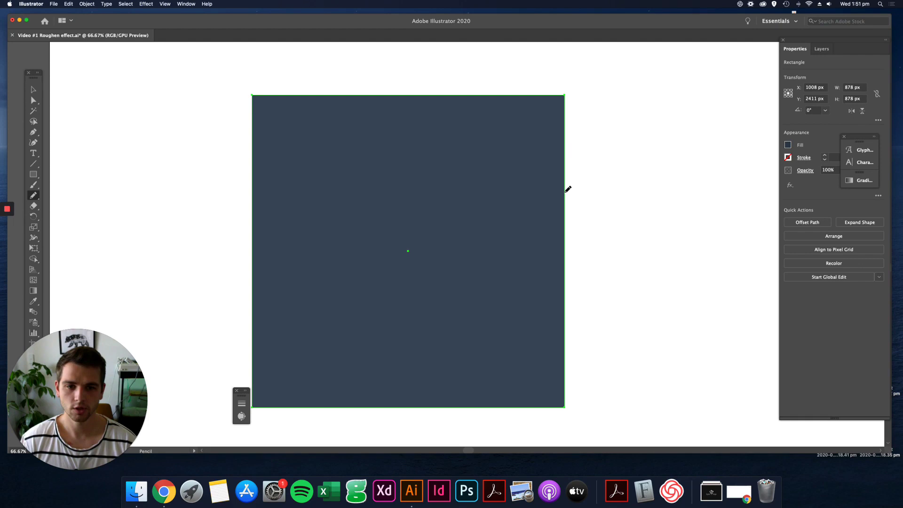
{"action": "left_click_drag", "start_coordinate": [42, 197], "coordinate": [96, 204]}
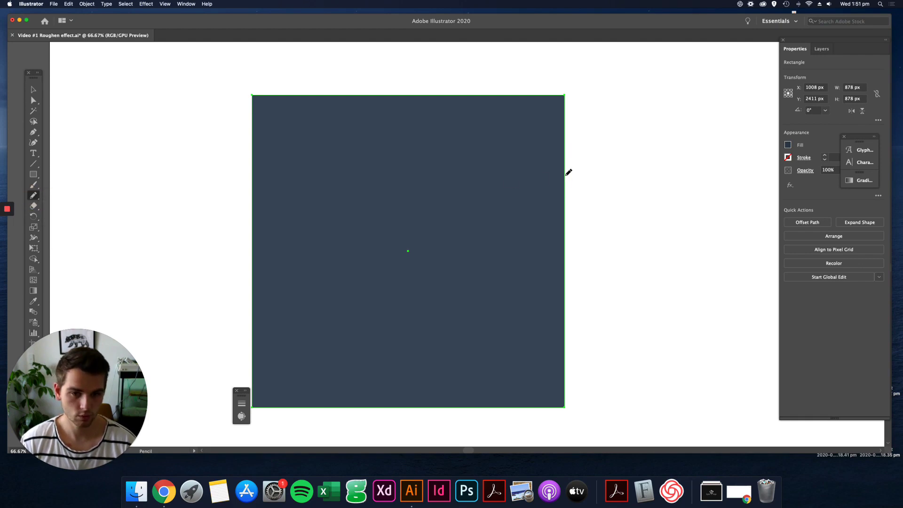
{"action": "mouse_move", "coordinate": [569, 172]}
{"action": "left_mouse_down"}
{"action": "mouse_move", "coordinate": [565, 102]}
{"action": "mouse_move", "coordinate": [550, 95]}
{"action": "mouse_move", "coordinate": [524, 118]}
{"action": "mouse_move", "coordinate": [492, 94]}
{"action": "left_mouse_up"}
{"action": "key", "text": "super+z"}
{"action": "key", "text": "super+z"}
{"action": "key", "text": "super+z"}
{"action": "key", "text": "super+z"}
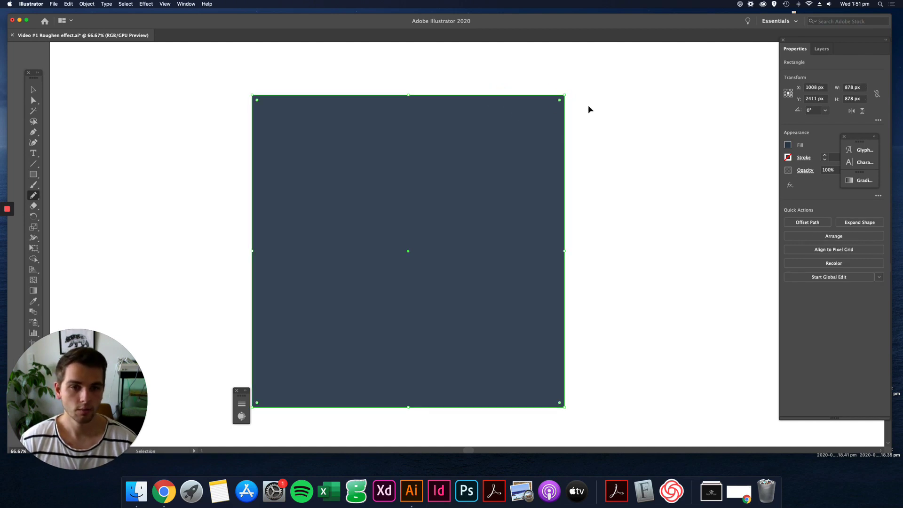
Step: Reselect the dark blue square and start a Roughen effect on it with absolute size and smooth points
{"action": "key", "text": "v"}
{"action": "left_click", "coordinate": [614, 177]}
{"action": "left_click", "coordinate": [506, 183]}
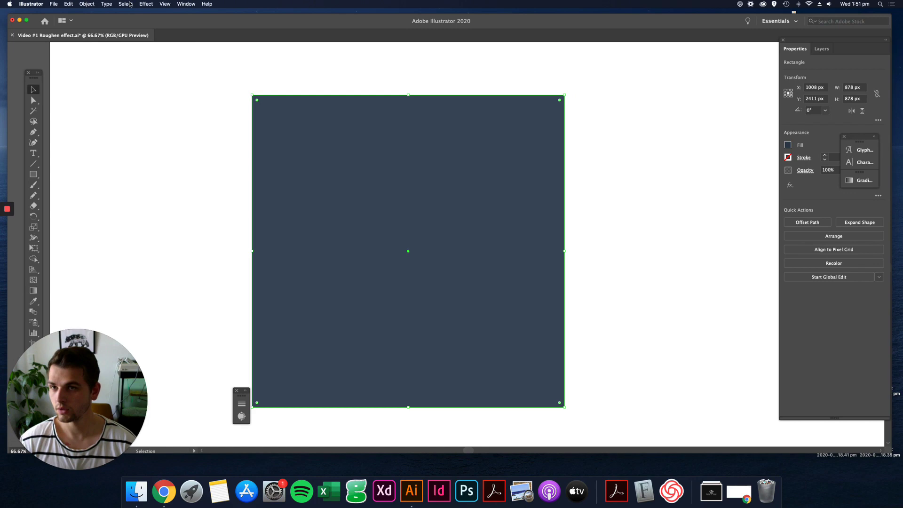
{"action": "left_click", "coordinate": [146, 3]}
{"action": "mouse_move", "coordinate": [203, 69]}
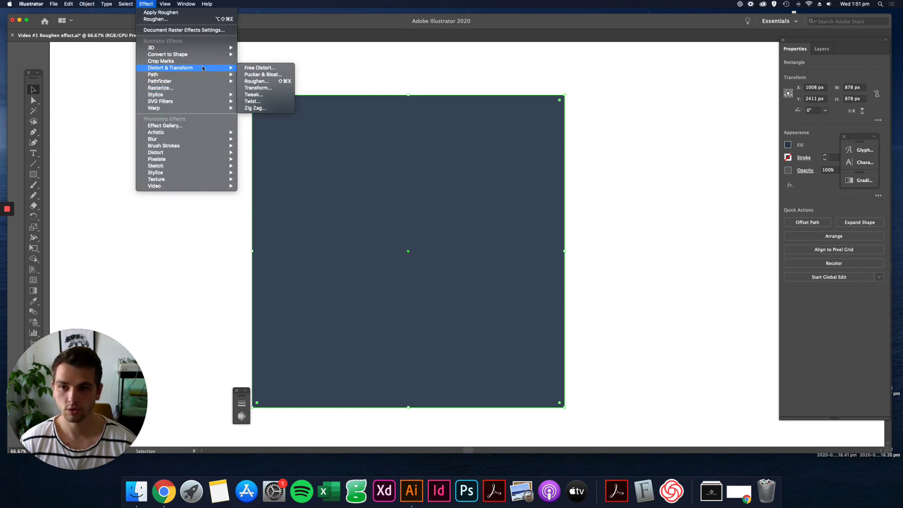
{"action": "left_click", "coordinate": [266, 82]}
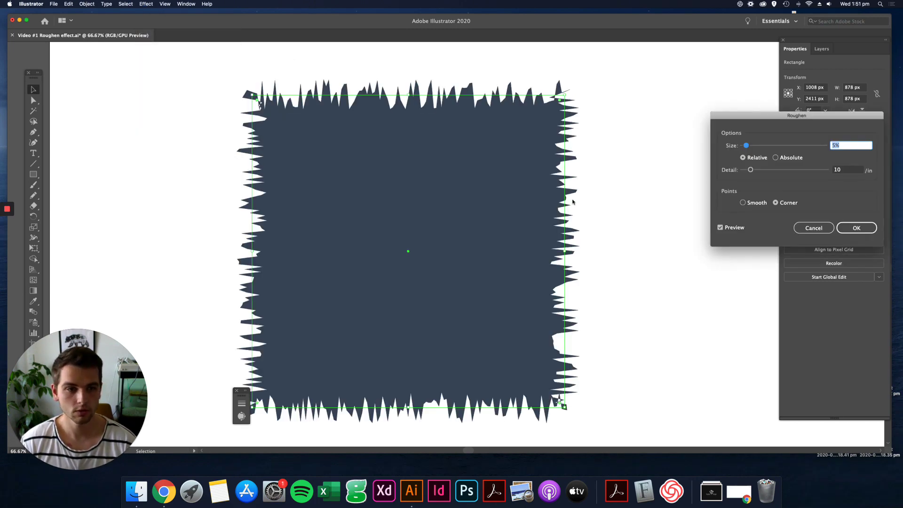
{"action": "left_click", "coordinate": [801, 157]}
{"action": "left_click", "coordinate": [746, 202]}
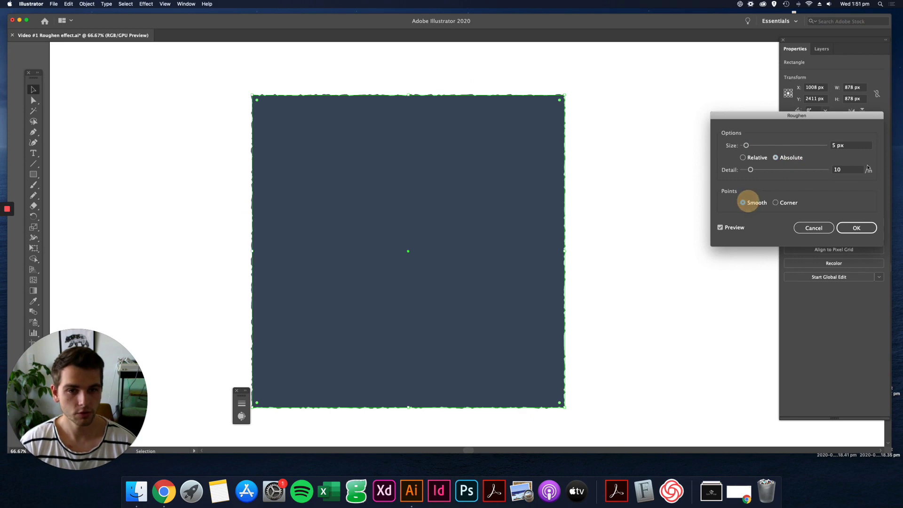
Step: Set the square's Roughen size to 2 px
{"action": "left_click", "coordinate": [849, 146]}
{"action": "key", "text": "Down"}
{"action": "key", "text": "Down"}
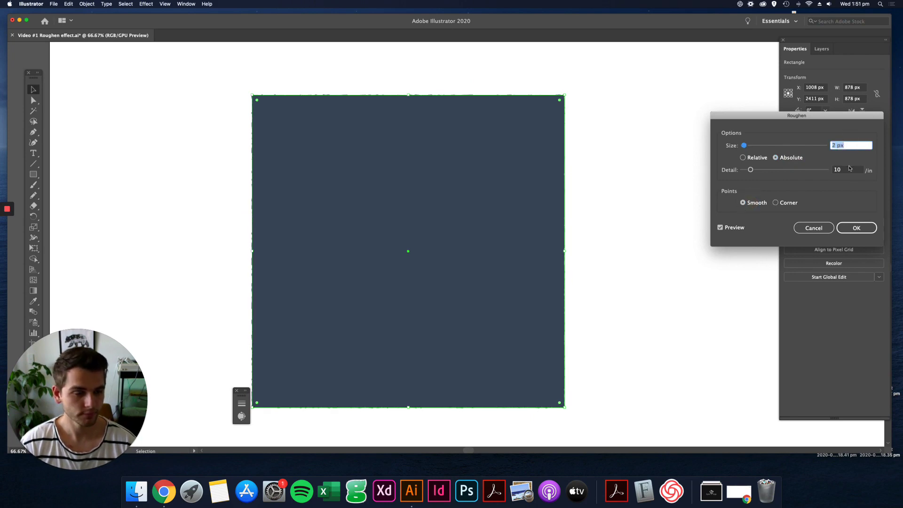
Step: Set the square's Roughen detail to 11 per inch, apply the effect and deselect the square
{"action": "left_click", "coordinate": [851, 169]}
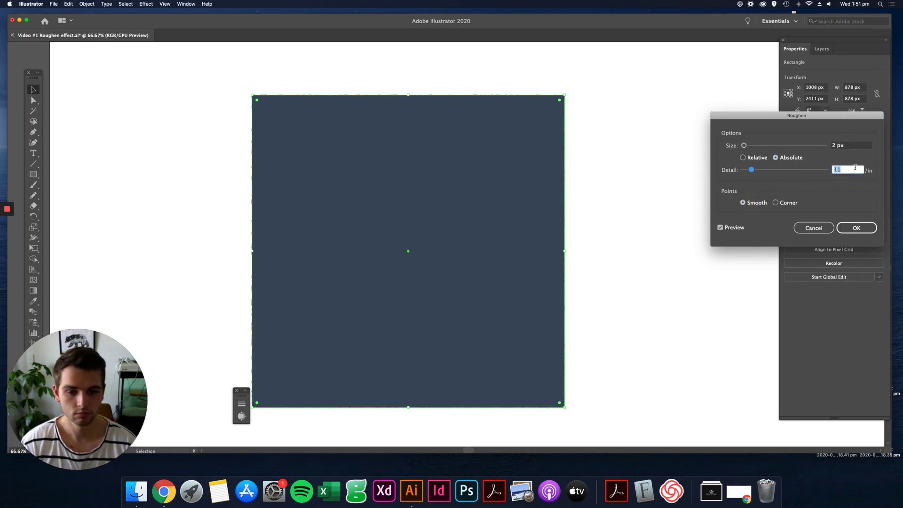
{"action": "left_click", "coordinate": [851, 149]}
{"action": "key", "text": "Up"}
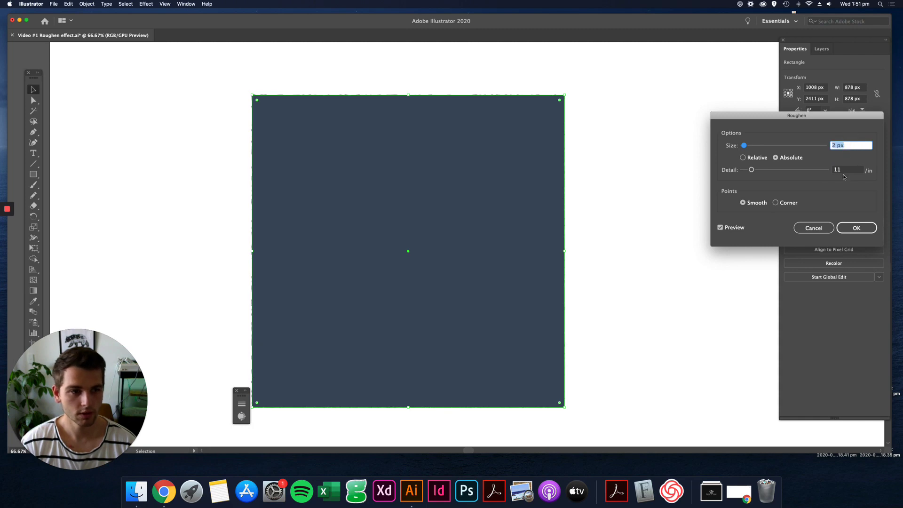
{"action": "left_click", "coordinate": [849, 171]}
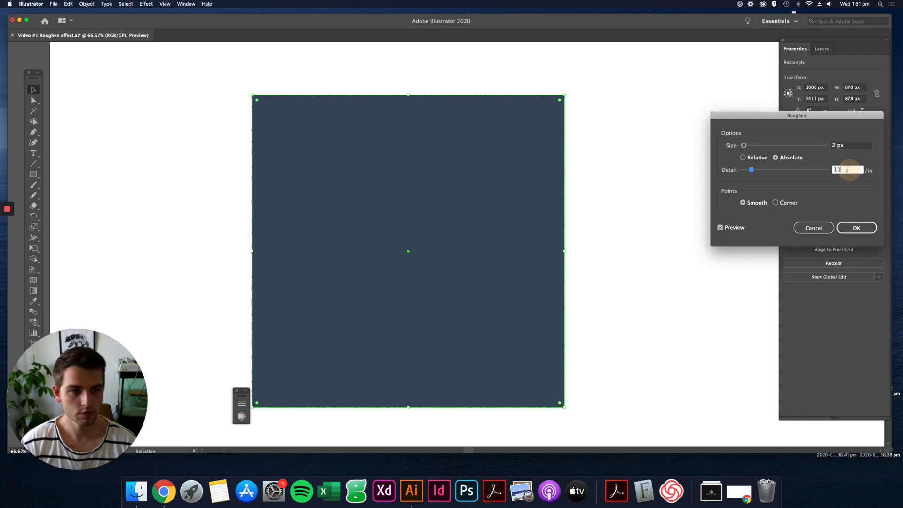
{"action": "left_click", "coordinate": [859, 229]}
{"action": "left_click", "coordinate": [661, 234]}
Step: Examine the square's roughened edges up close around its upper corners
{"action": "key", "text": "super+="}
{"action": "key", "text": "super+="}
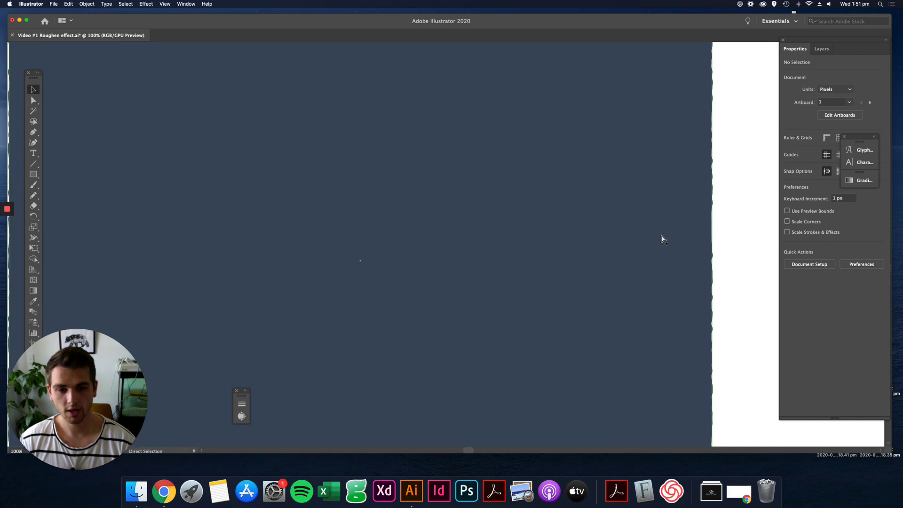
{"action": "left_click_drag", "start_coordinate": [663, 238], "coordinate": [583, 340]}
{"action": "left_click_drag", "start_coordinate": [697, 204], "coordinate": [645, 356]}
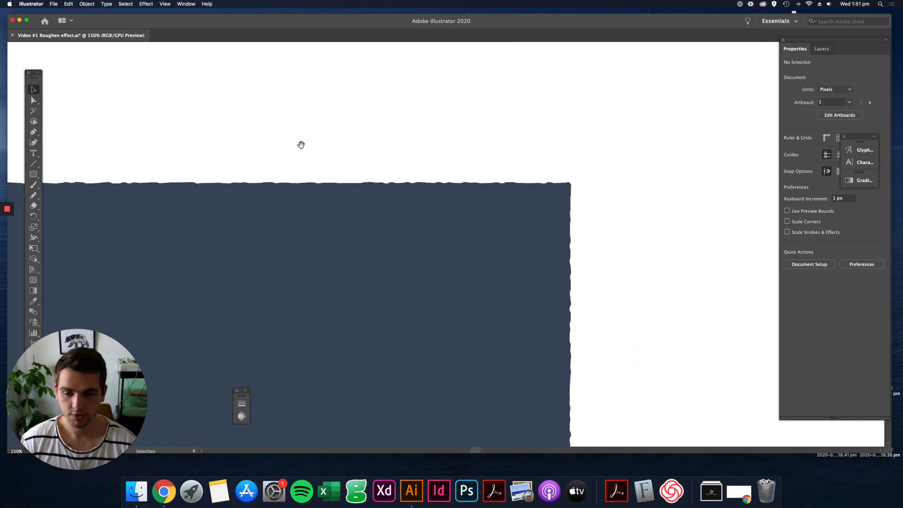
{"action": "scroll", "coordinate": [363, 178], "scroll_direction": "left", "scroll_amount": 10}
{"action": "scroll", "coordinate": [280, 177], "scroll_direction": "down", "scroll_amount": 2}
{"action": "scroll", "coordinate": [270, 236], "scroll_direction": "down", "scroll_amount": 2}
{"action": "left_click", "coordinate": [270, 258]}
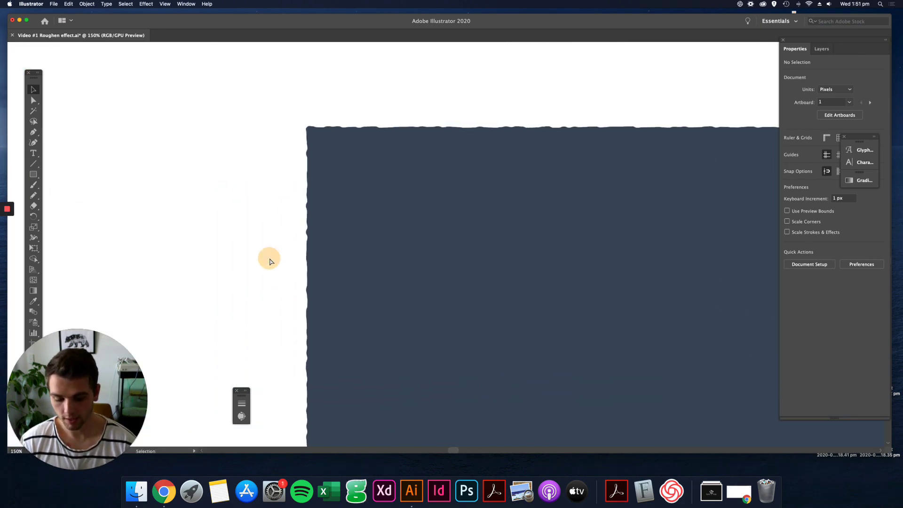
Step: Round all four corners of the roughened square with its live corner controls and check the curved edges
{"action": "key", "text": "super+-"}
{"action": "key", "text": "super+-"}
{"action": "left_click_drag", "start_coordinate": [322, 262], "coordinate": [234, 153]}
{"action": "left_click", "coordinate": [390, 204]}
{"action": "key", "text": "a"}
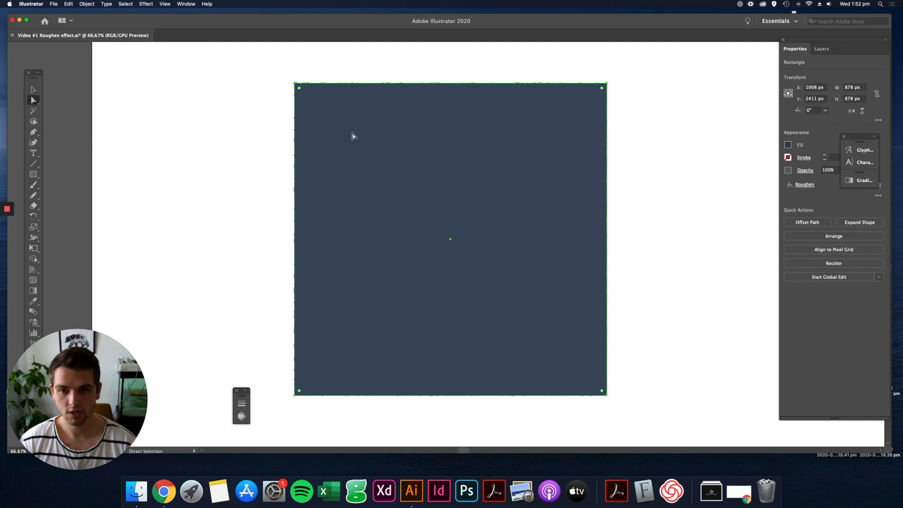
{"action": "left_click_drag", "start_coordinate": [300, 89], "coordinate": [370, 137]}
{"action": "left_click", "coordinate": [648, 114]}
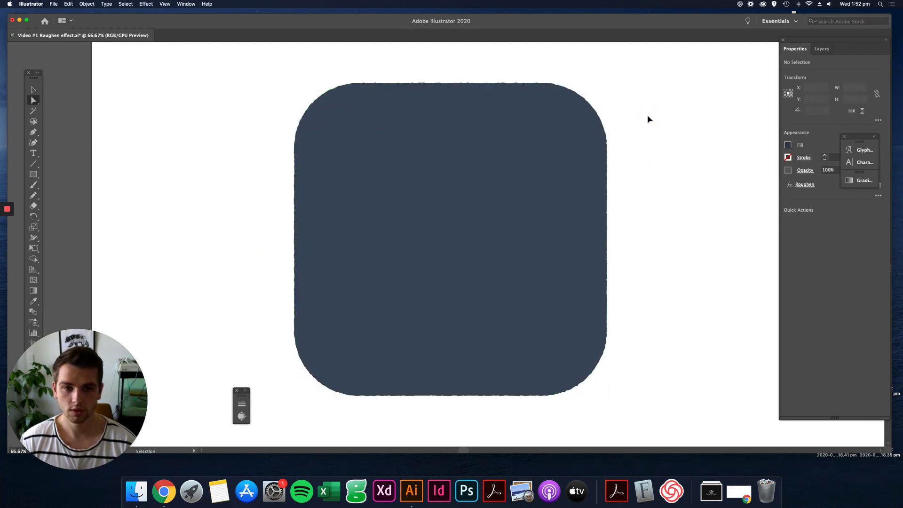
{"action": "key", "text": "super+equal"}
{"action": "left_click_drag", "start_coordinate": [647, 115], "coordinate": [495, 241]}
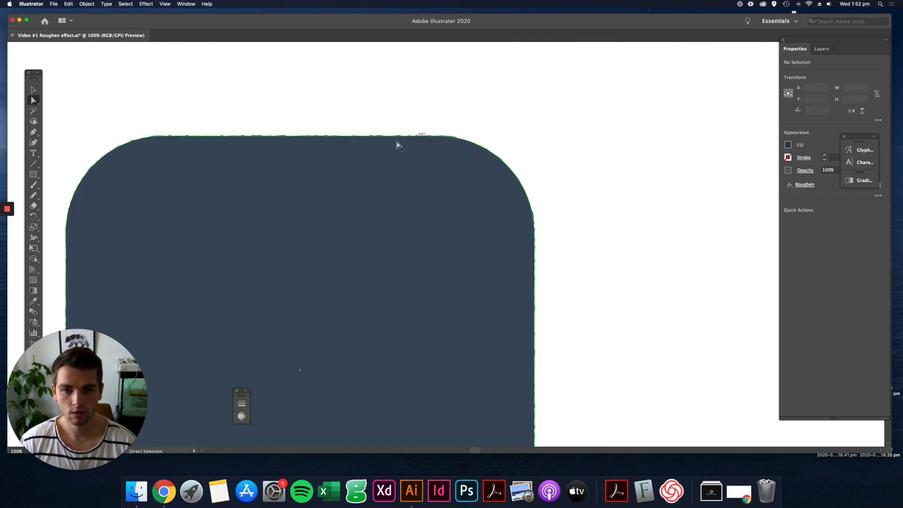
{"action": "key", "text": "v"}
{"action": "left_click_drag", "start_coordinate": [313, 154], "coordinate": [580, 122]}
{"action": "scroll", "coordinate": [418, 261], "scroll_direction": "down", "scroll_amount": 3}
Step: Redraw a short section of the rounded square's left edge as a small inward notch with the Pencil tool
{"action": "key", "text": "a"}
{"action": "left_click", "coordinate": [452, 306]}
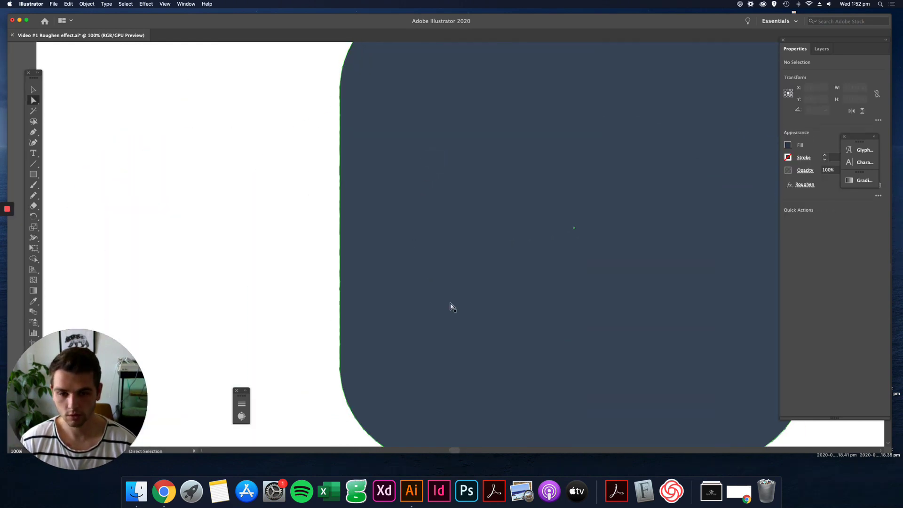
{"action": "key", "text": "super+minus"}
{"action": "key", "text": "n"}
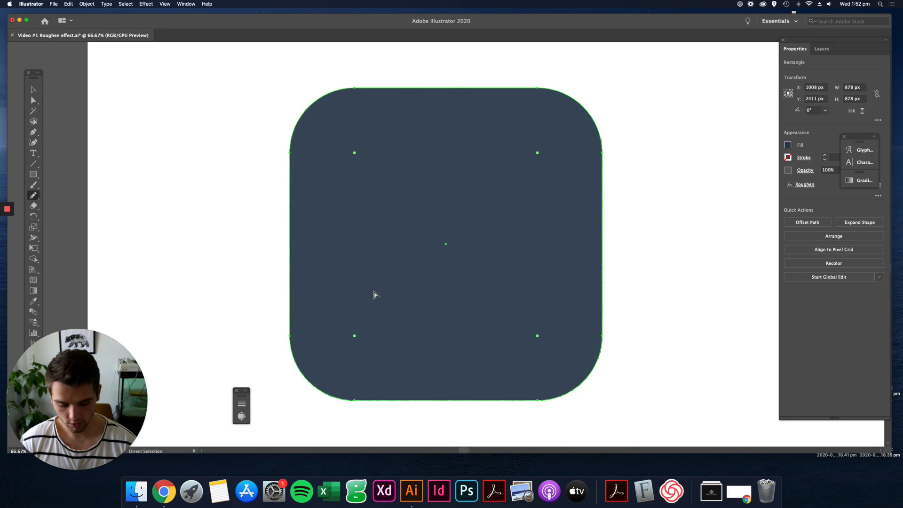
{"action": "key", "text": "super+equal"}
{"action": "key", "text": "super+equal"}
{"action": "key", "text": "super+minus"}
{"action": "key", "text": "super+minus"}
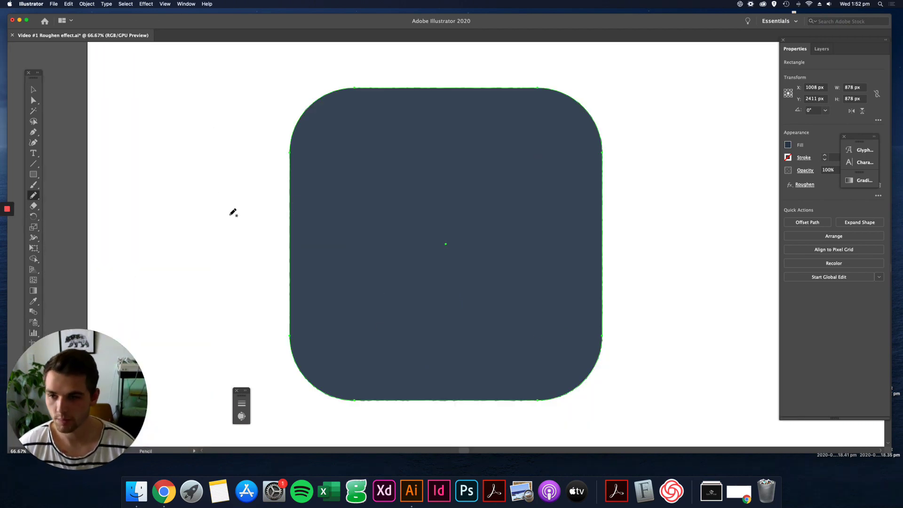
{"action": "left_click_drag", "start_coordinate": [32, 196], "coordinate": [83, 207]}
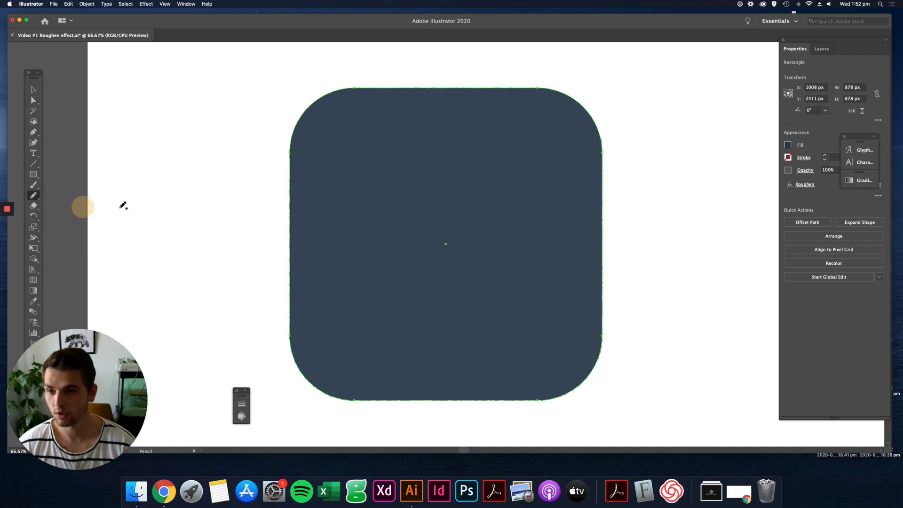
{"action": "mouse_move", "coordinate": [291, 207]}
{"action": "left_mouse_down"}
{"action": "mouse_move", "coordinate": [289, 180]}
{"action": "mouse_move", "coordinate": [273, 196]}
{"action": "mouse_move", "coordinate": [314, 200]}
{"action": "left_mouse_up"}
{"action": "key", "text": "v"}
{"action": "left_click", "coordinate": [278, 188]}
Step: Examine the notch's roughened edge up close, and go to the left Stay Positive artwork below the square
{"action": "key", "text": "super+equal"}
{"action": "key", "text": "super+equal"}
{"action": "key", "text": "super+equal"}
{"action": "key", "text": "super+equal"}
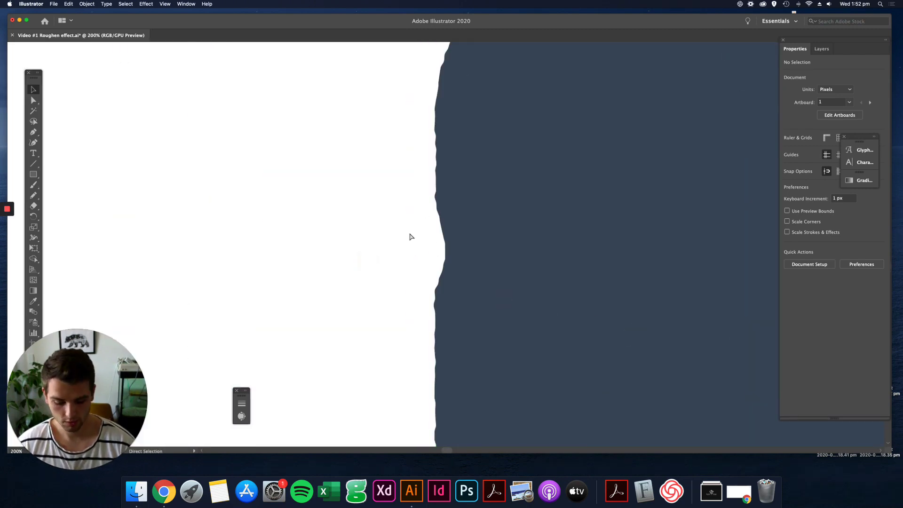
{"action": "key", "text": "super+minus"}
{"action": "key", "text": "super+minus"}
{"action": "key", "text": "super+minus"}
{"action": "key", "text": "super+minus"}
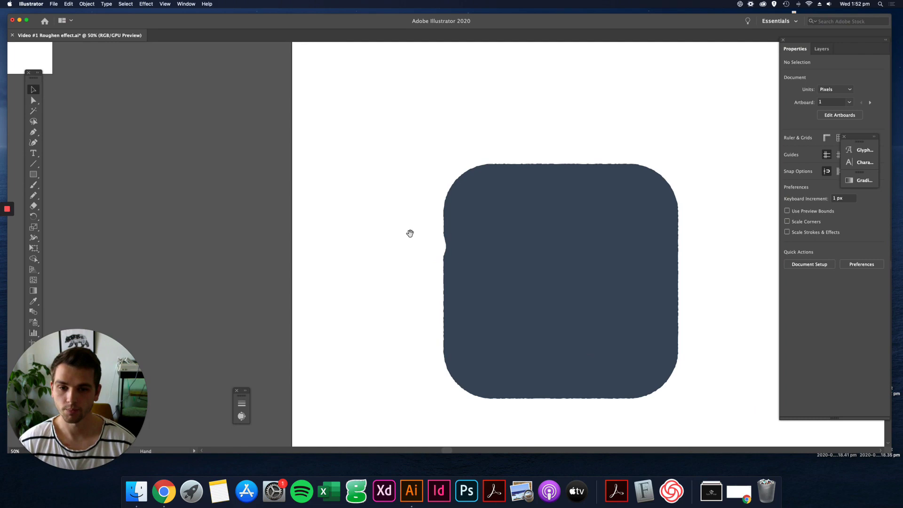
{"action": "left_click_drag", "start_coordinate": [409, 233], "coordinate": [329, 89]}
{"action": "left_click_drag", "start_coordinate": [472, 381], "coordinate": [490, 198]}
{"action": "left_click_drag", "start_coordinate": [597, 302], "coordinate": [540, 213]}
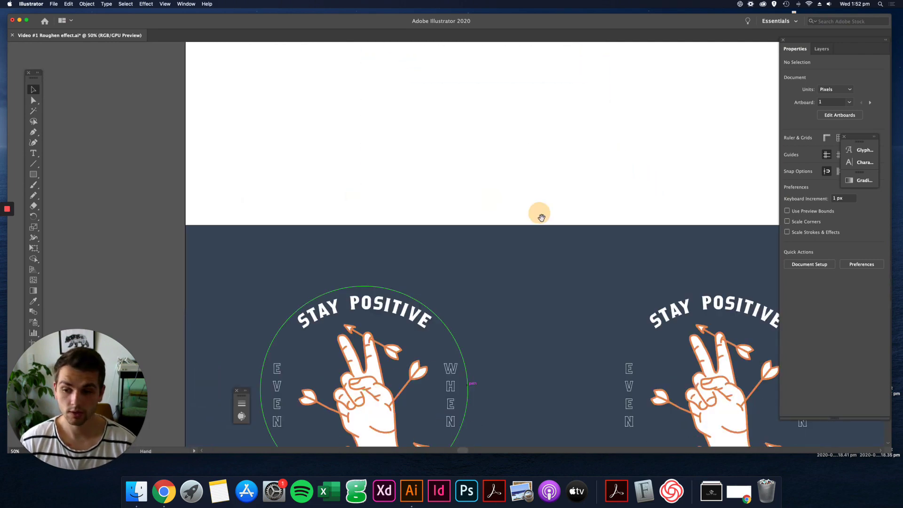
{"action": "left_click_drag", "start_coordinate": [555, 289], "coordinate": [599, 181]}
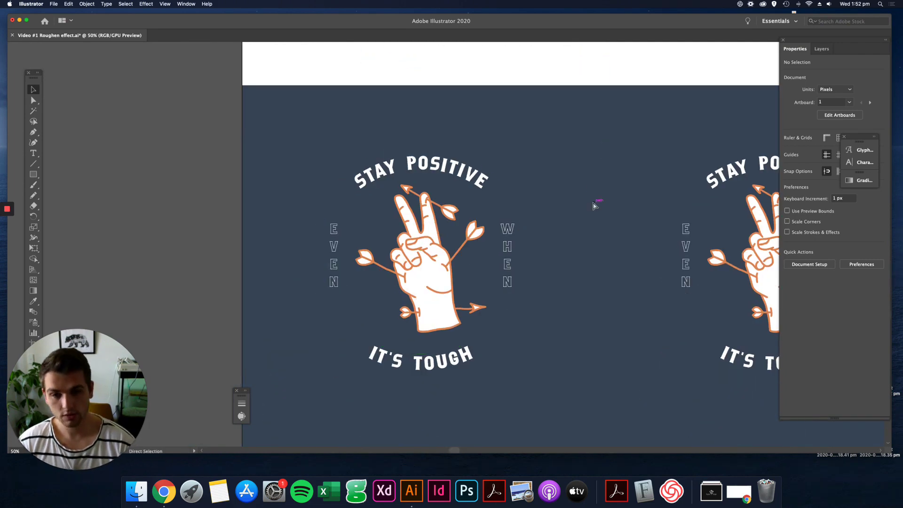
{"action": "key", "text": "super+0"}
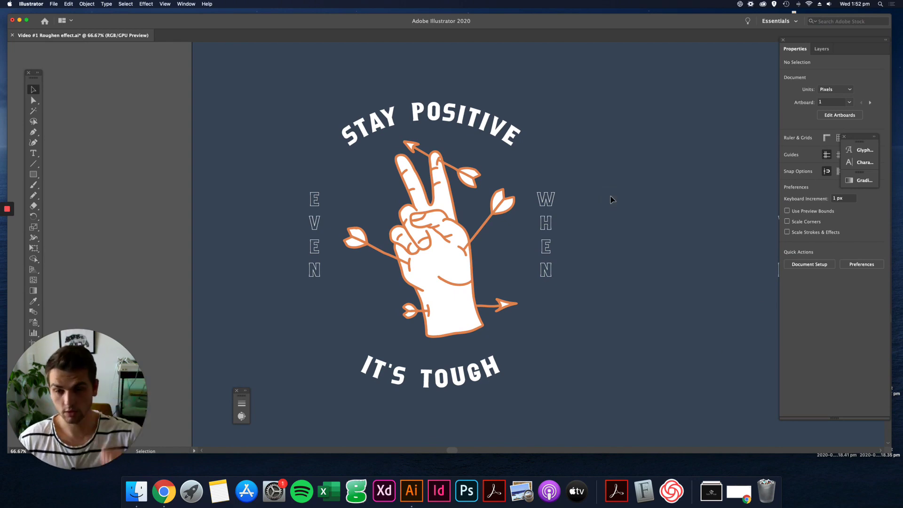
Step: Select the whole left Stay Positive design, hand and lettering included, and expand its objects and fills
{"action": "left_click_drag", "start_coordinate": [195, 82], "coordinate": [622, 394]}
{"action": "left_click", "coordinate": [151, 153]}
{"action": "left_click_drag", "start_coordinate": [160, 150], "coordinate": [592, 380]}
{"action": "left_click", "coordinate": [171, 187]}
{"action": "left_click_drag", "start_coordinate": [156, 173], "coordinate": [170, 190]}
{"action": "left_click", "coordinate": [148, 69]}
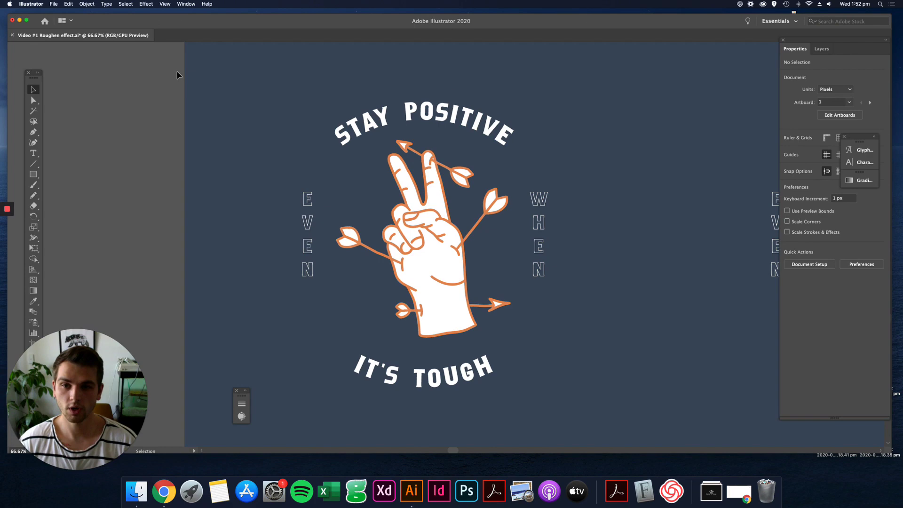
{"action": "left_click_drag", "start_coordinate": [184, 77], "coordinate": [655, 404]}
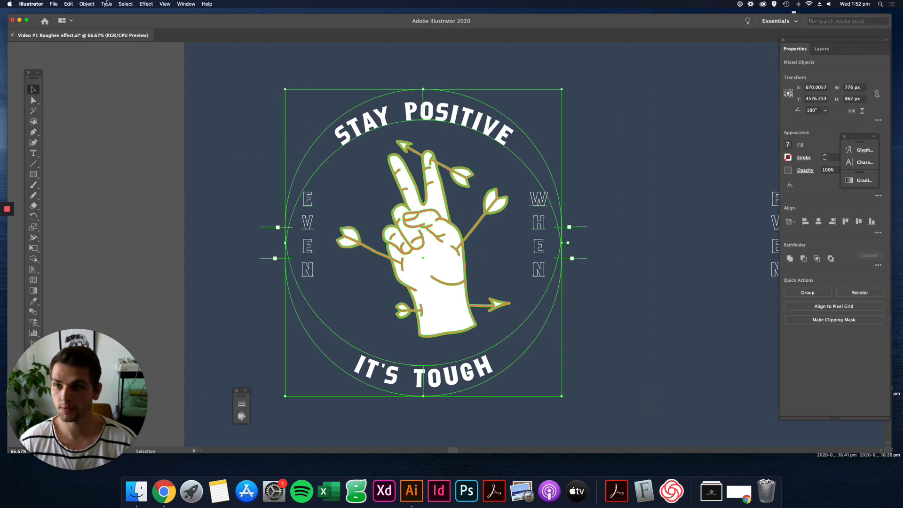
{"action": "left_click", "coordinate": [87, 3]}
{"action": "left_click", "coordinate": [106, 88]}
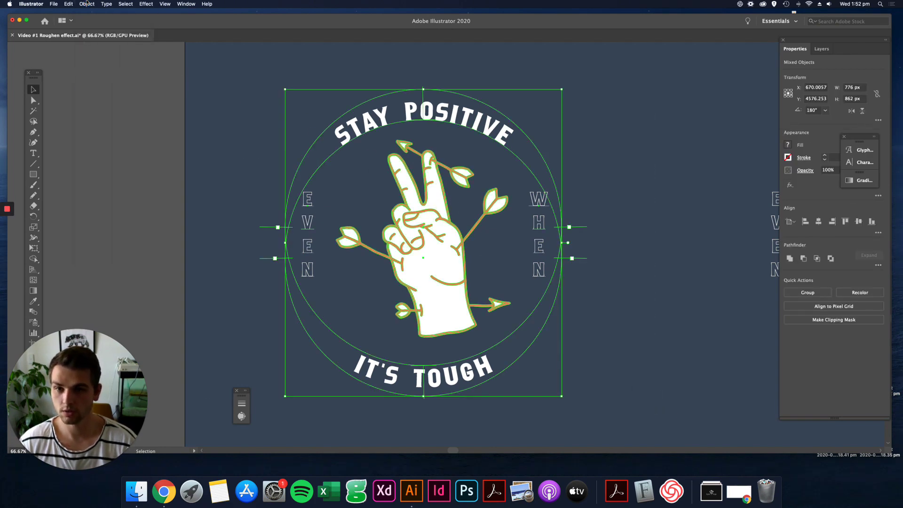
{"action": "left_click", "coordinate": [87, 4]}
{"action": "left_click", "coordinate": [99, 82]}
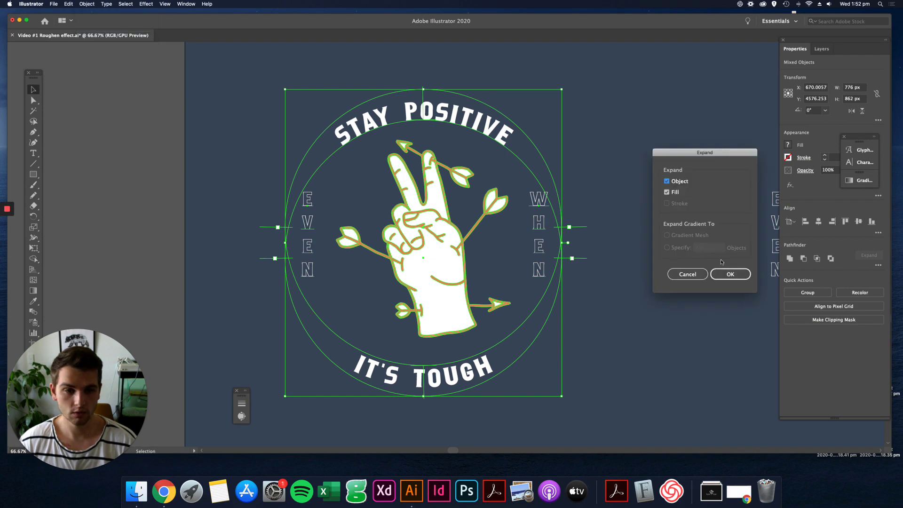
{"action": "left_click", "coordinate": [737, 273]}
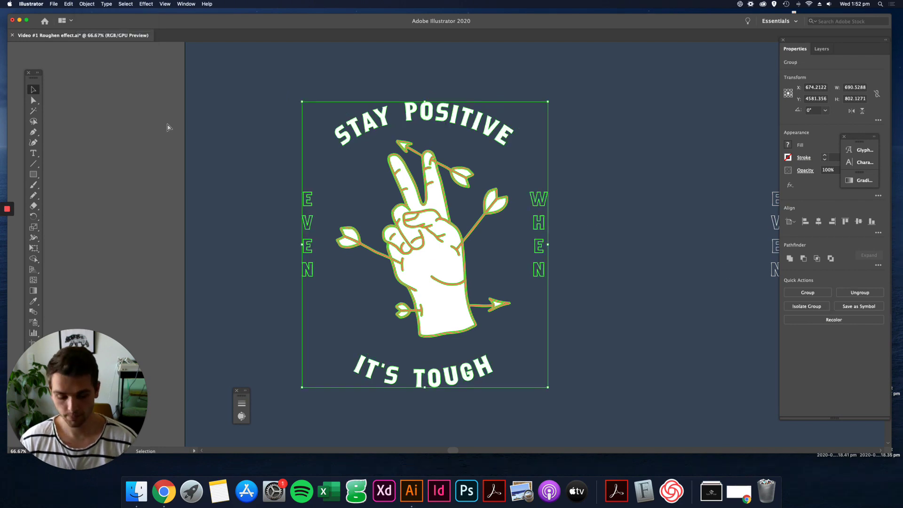
Step: Start a Roughen effect on the expanded Stay Positive design with absolute size and smooth points
{"action": "key", "text": "super+equal"}
{"action": "scroll", "coordinate": [401, 235], "scroll_direction": "right", "scroll_amount": 1}
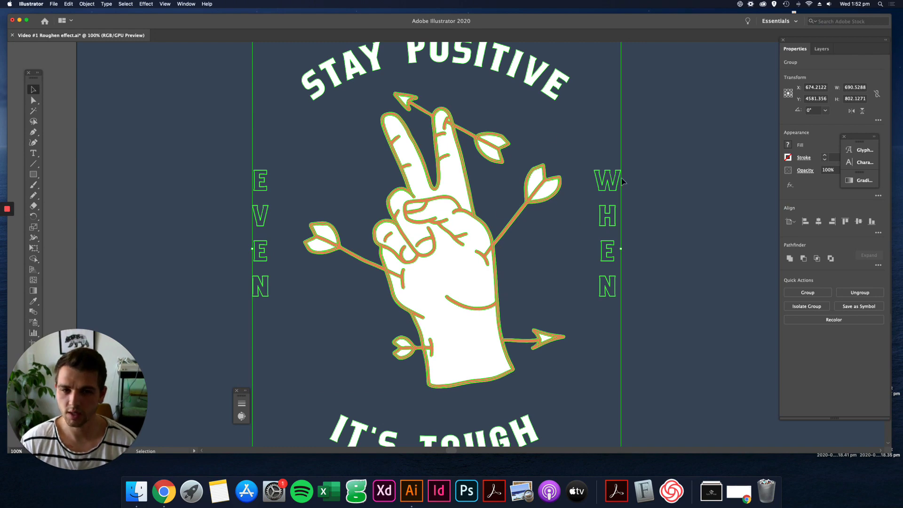
{"action": "key", "text": "super+minus"}
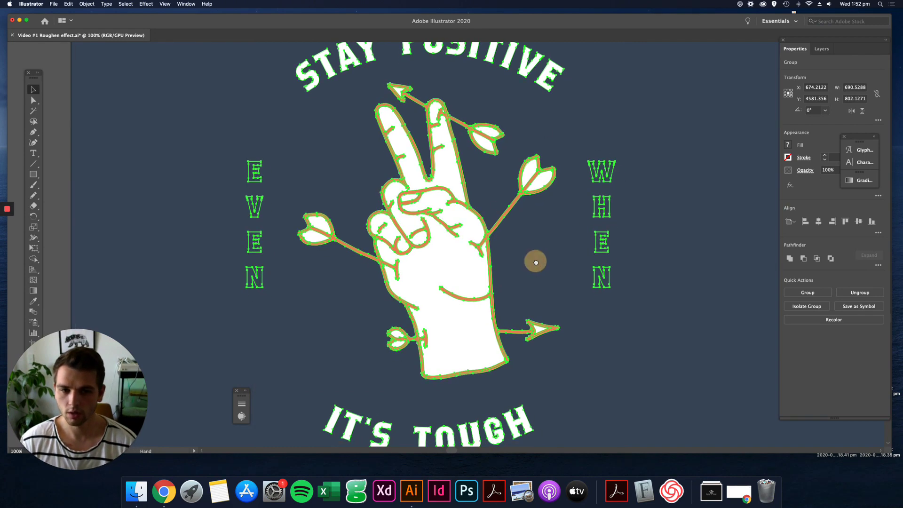
{"action": "left_click_drag", "start_coordinate": [539, 261], "coordinate": [530, 264]}
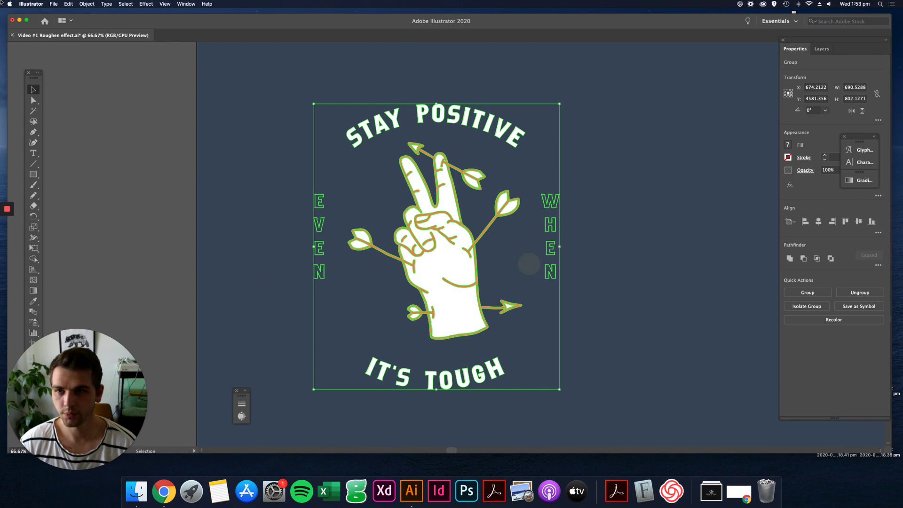
{"action": "left_click", "coordinate": [93, 3]}
{"action": "mouse_move", "coordinate": [142, 2]}
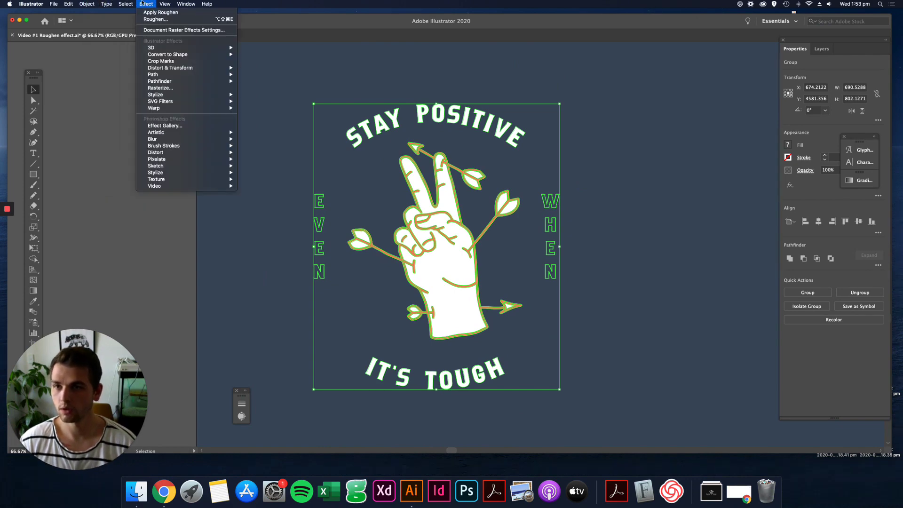
{"action": "mouse_move", "coordinate": [197, 71]}
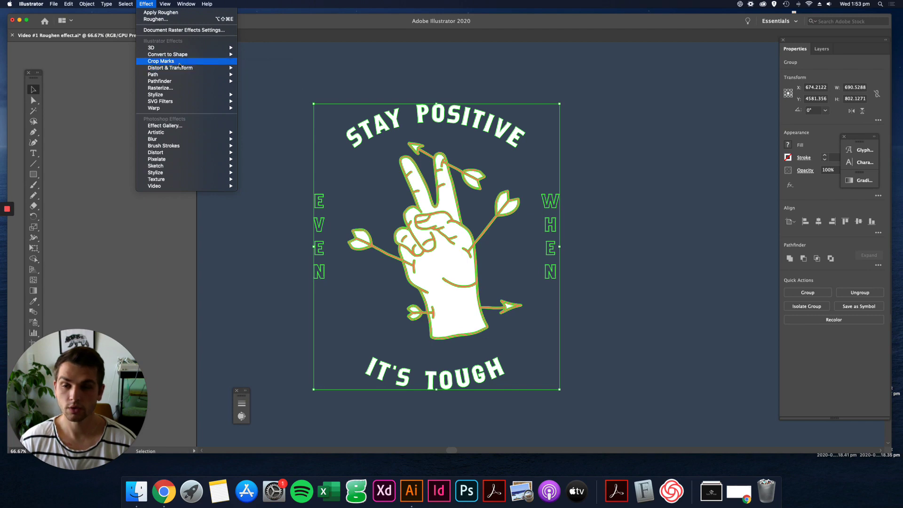
{"action": "left_click", "coordinate": [279, 82]}
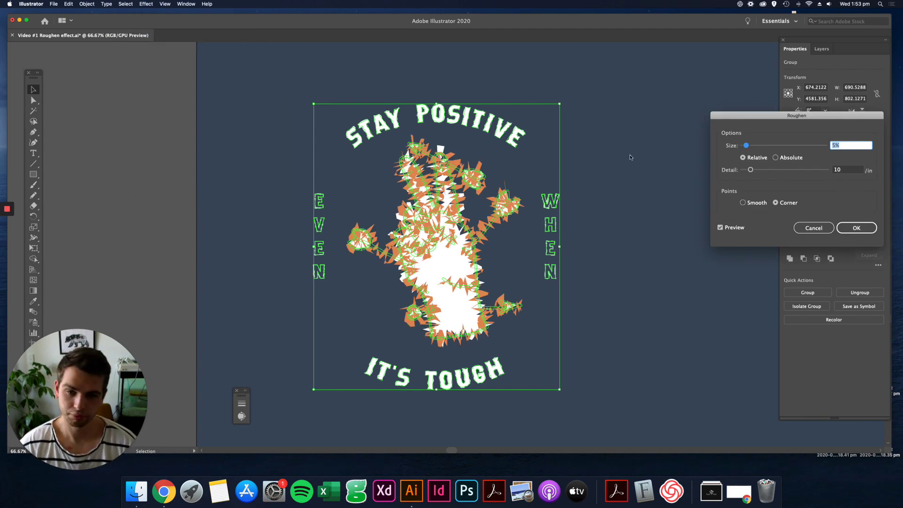
{"action": "left_click", "coordinate": [790, 159]}
{"action": "left_click", "coordinate": [748, 203]}
Step: Set the design's Roughen size to 3 px and detail to 9 per inch, apply the effect and deselect
{"action": "left_click", "coordinate": [855, 147]}
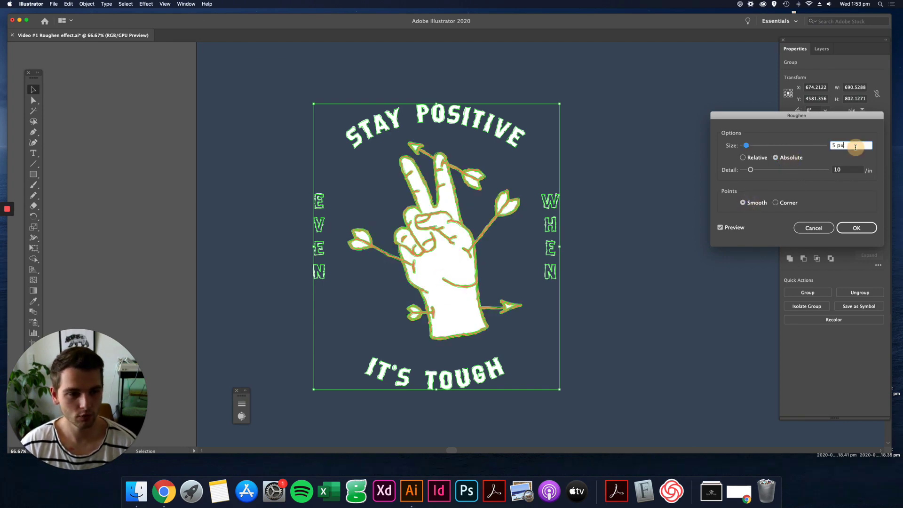
{"action": "key", "text": "Down"}
{"action": "key", "text": "Down"}
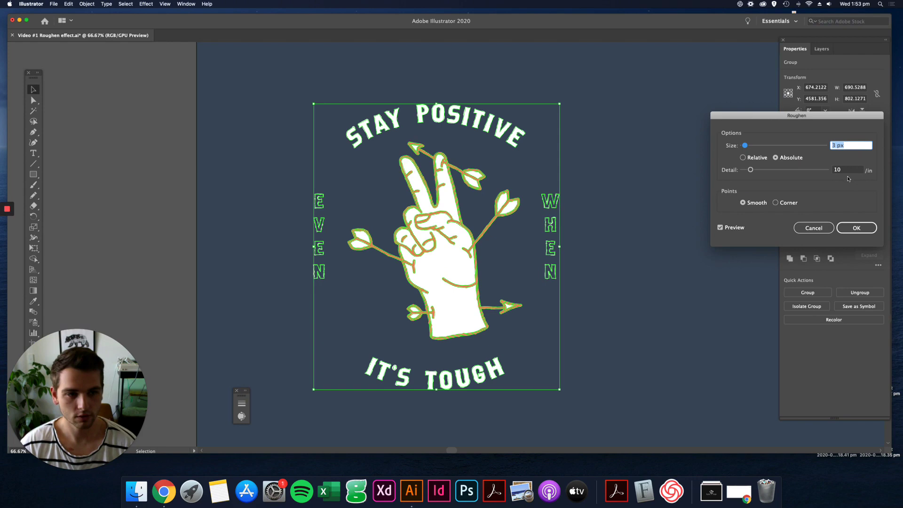
{"action": "left_click", "coordinate": [849, 170]}
{"action": "key", "text": "Down"}
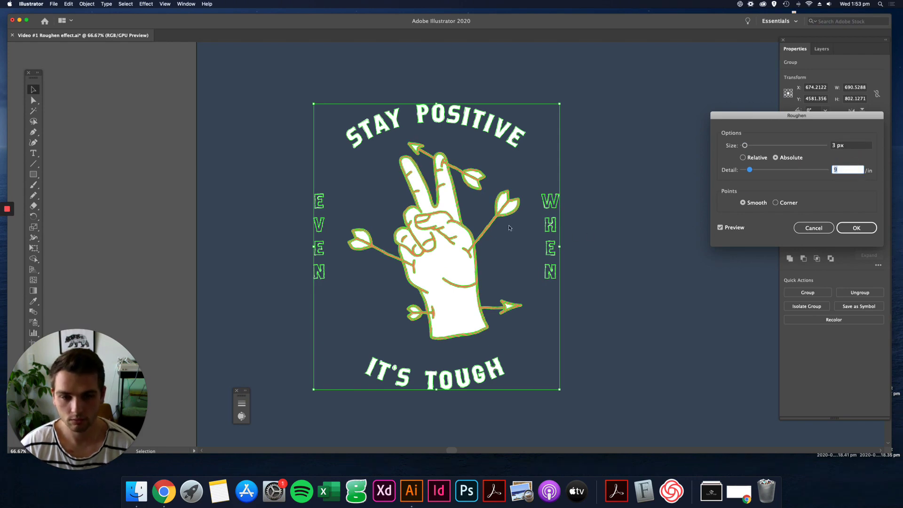
{"action": "key", "text": "Down"}
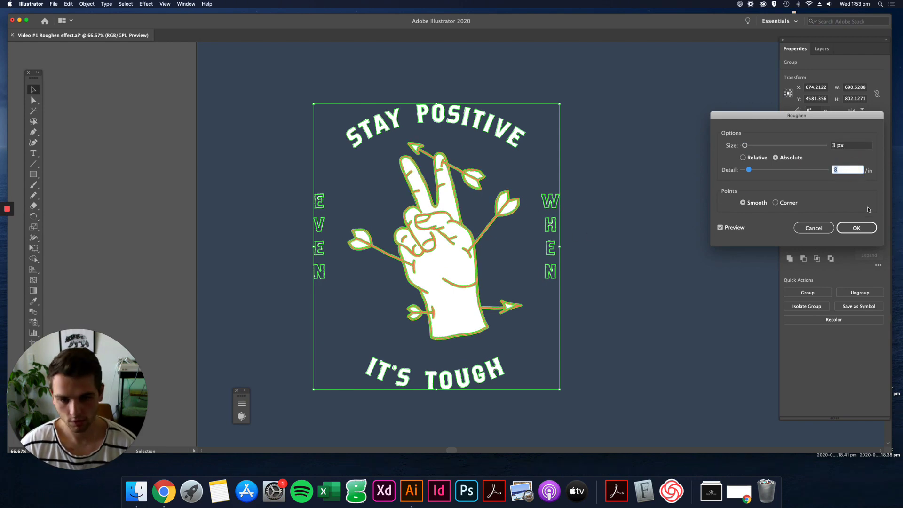
{"action": "key", "text": "Up"}
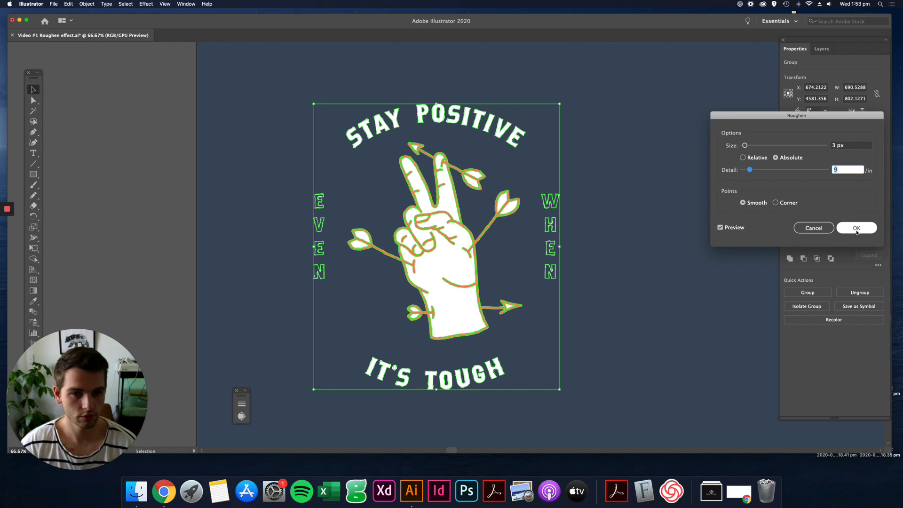
{"action": "left_click", "coordinate": [857, 228]}
{"action": "left_click", "coordinate": [629, 256]}
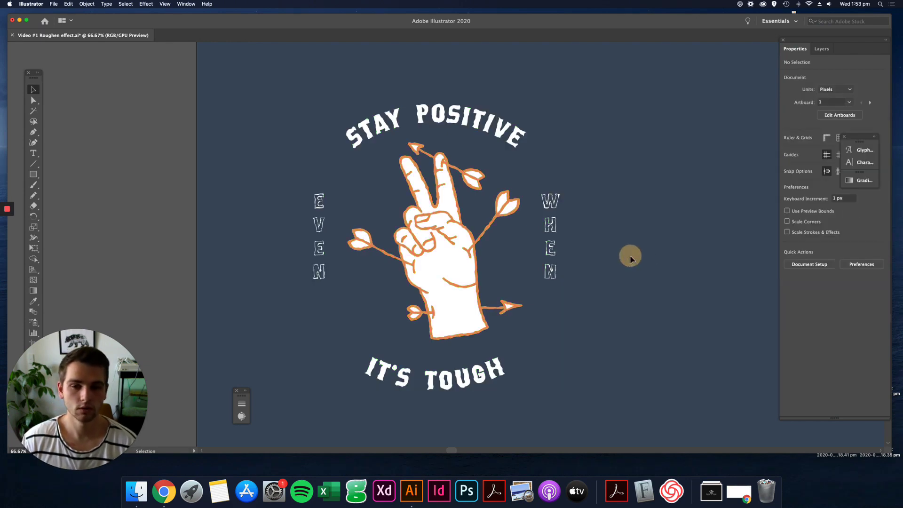
Step: Examine the roughened hand, arrows and lettering of the left Stay Positive design up close and as a whole
{"action": "key", "text": "super+equal"}
{"action": "key", "text": "super+equal"}
{"action": "key", "text": "super+equal"}
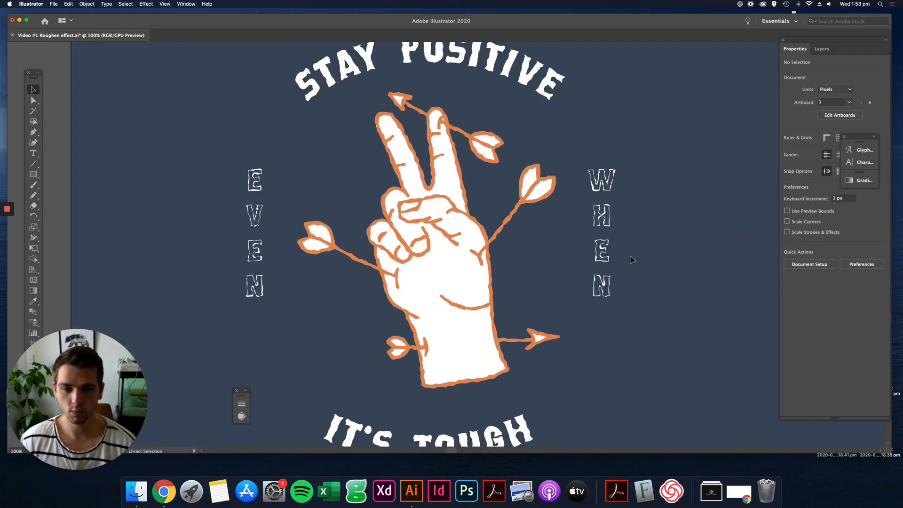
{"action": "left_click_drag", "start_coordinate": [668, 227], "coordinate": [485, 238]}
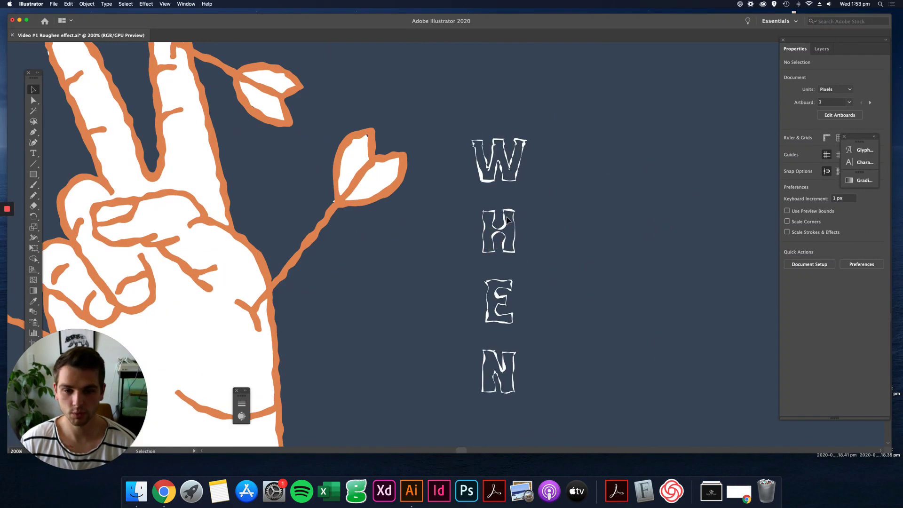
{"action": "left_click_drag", "start_coordinate": [536, 224], "coordinate": [571, 260]}
{"action": "left_click_drag", "start_coordinate": [517, 253], "coordinate": [613, 332]}
{"action": "left_click_drag", "start_coordinate": [513, 210], "coordinate": [594, 352]}
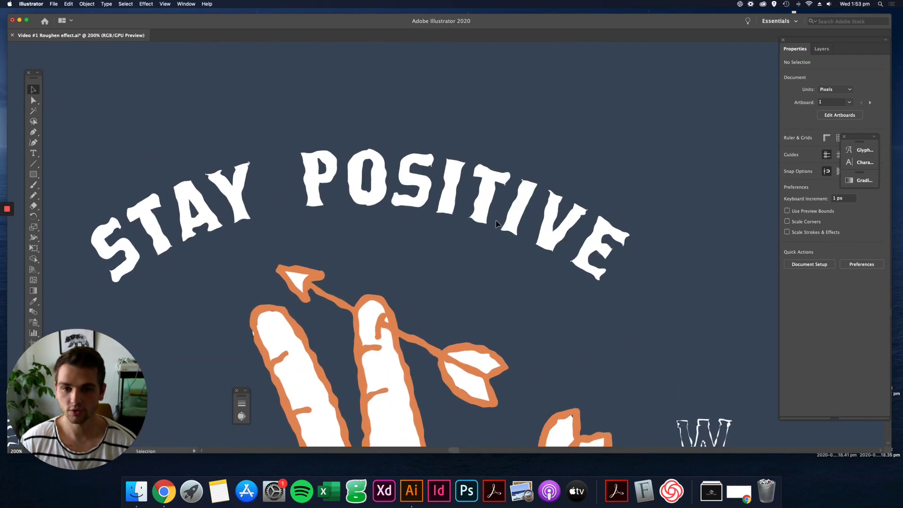
{"action": "key", "text": "super+minus"}
{"action": "left_click_drag", "start_coordinate": [492, 253], "coordinate": [454, 125]}
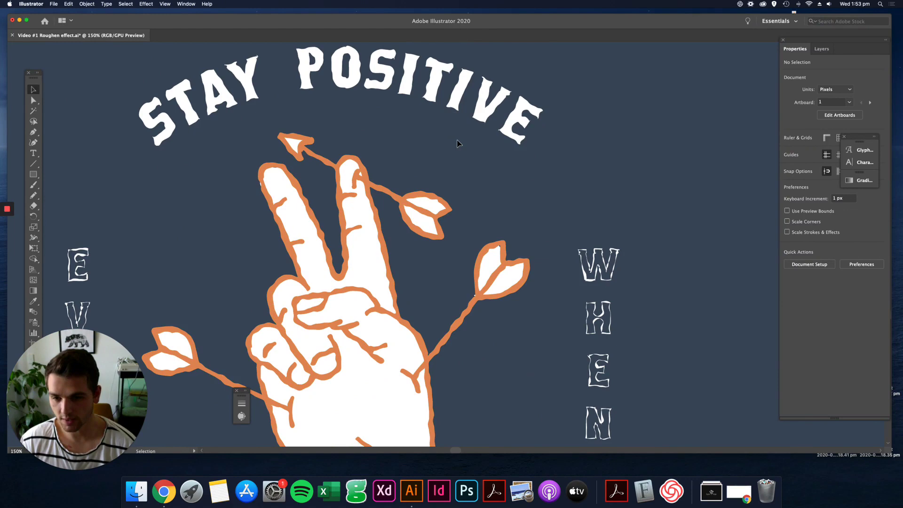
{"action": "key", "text": "super+minus"}
{"action": "scroll", "coordinate": [572, 211], "scroll_direction": "down", "scroll_amount": 5}
{"action": "scroll", "coordinate": [572, 211], "scroll_direction": "left", "scroll_amount": 2}
{"action": "key", "text": "super+minus"}
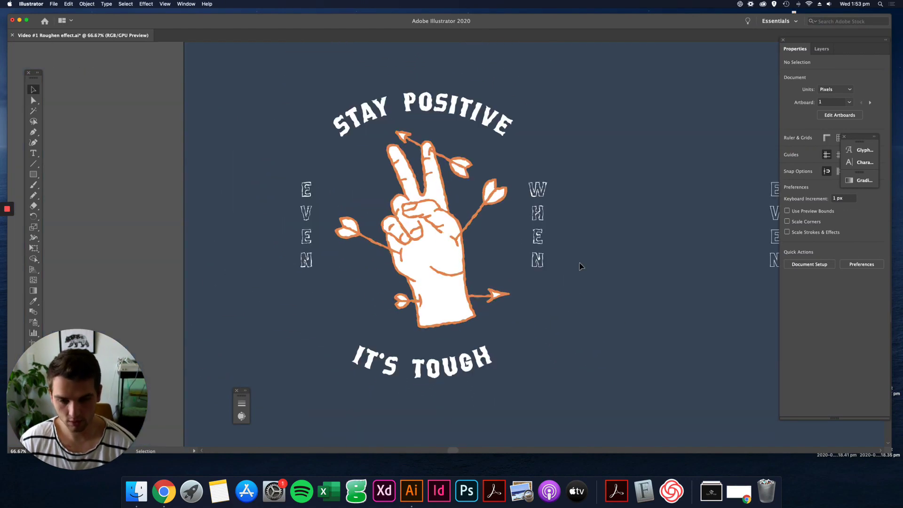
{"action": "left_click_drag", "start_coordinate": [591, 311], "coordinate": [594, 320]}
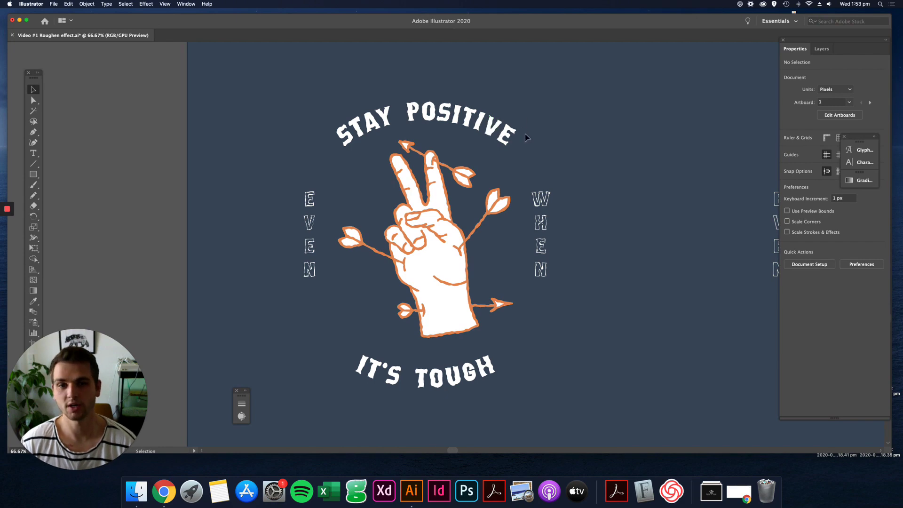
Step: Undo the Roughen effect on the left Stay Positive design and reselect the whole design
{"action": "key", "text": "super+a"}
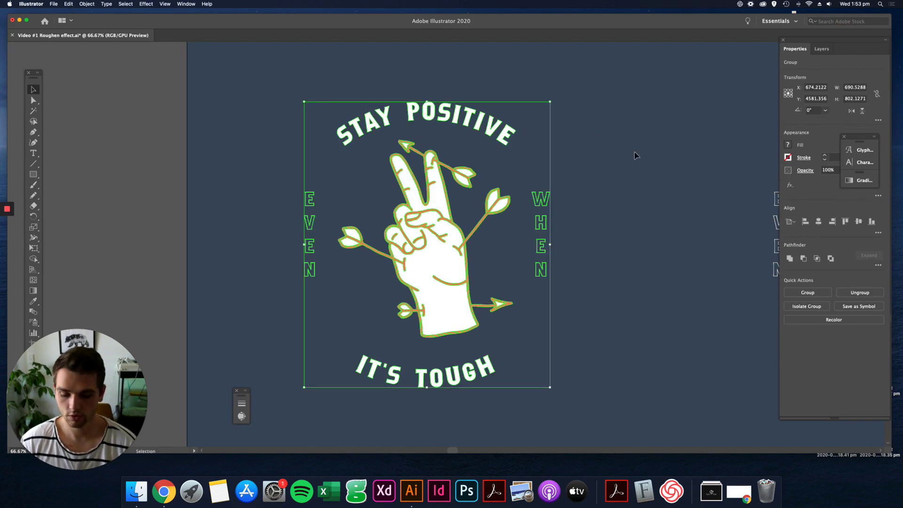
{"action": "left_click", "coordinate": [652, 145]}
{"action": "left_click_drag", "start_coordinate": [198, 100], "coordinate": [568, 404]}
Step: Start a new Roughen effect on the selected Stay Positive design with absolute size and smooth points
{"action": "left_click", "coordinate": [147, 3]}
{"action": "mouse_move", "coordinate": [219, 71]}
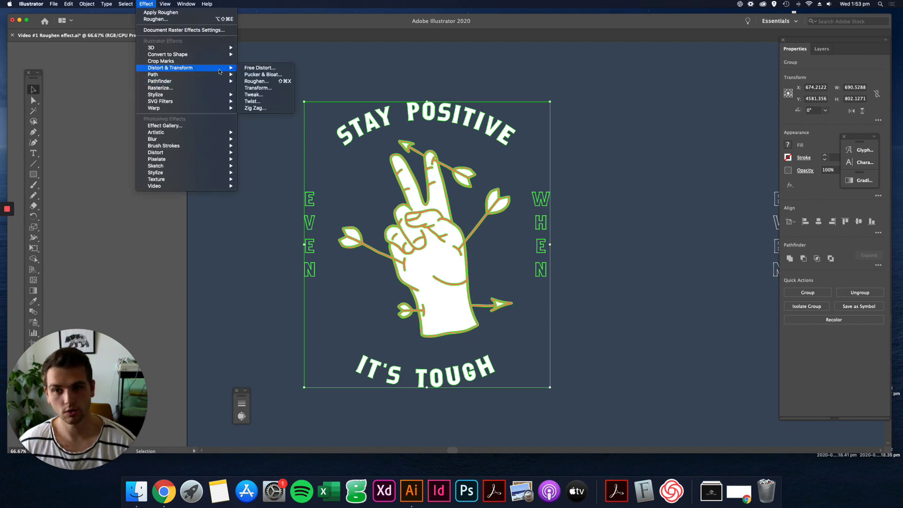
{"action": "left_click", "coordinate": [276, 82]}
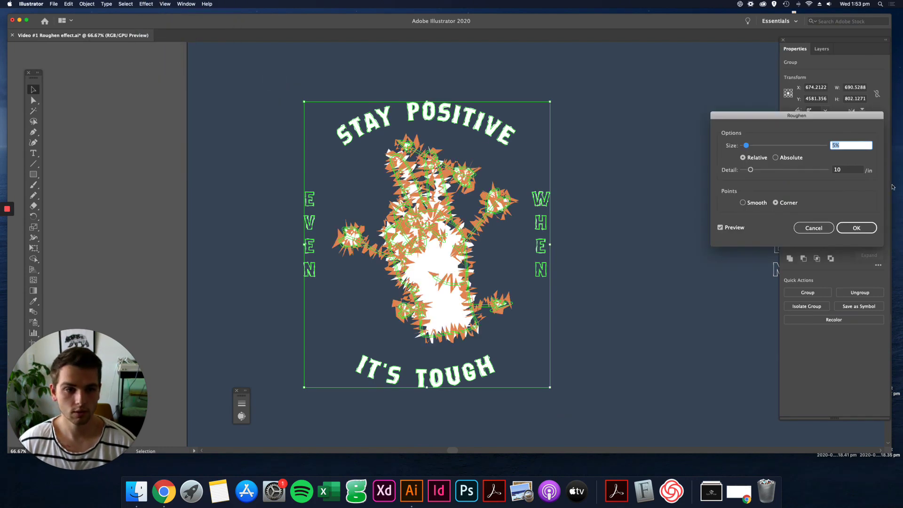
{"action": "left_click", "coordinate": [776, 157]}
{"action": "left_click", "coordinate": [743, 203]}
Step: Set the Stay Positive design's Roughen size to 1 px
{"action": "left_click", "coordinate": [849, 146]}
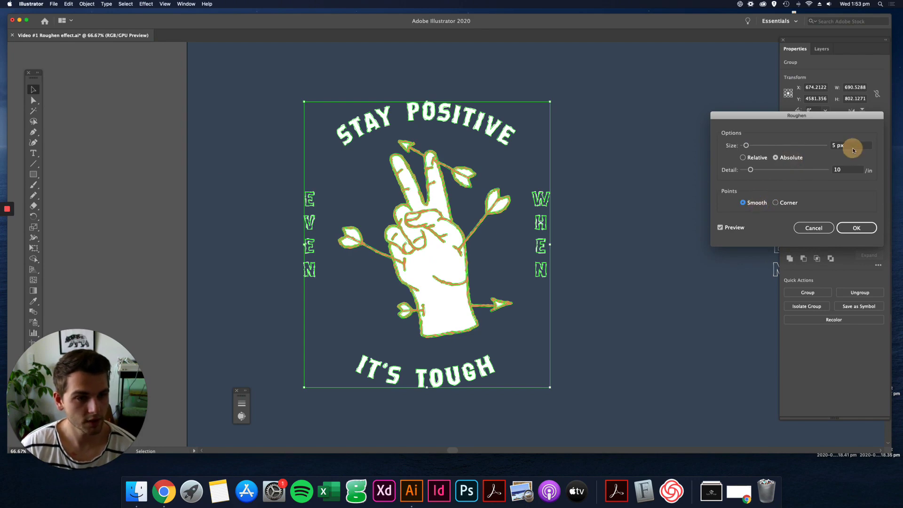
{"action": "key", "text": "Down"}
{"action": "key", "text": "Down"}
{"action": "key", "text": "Down"}
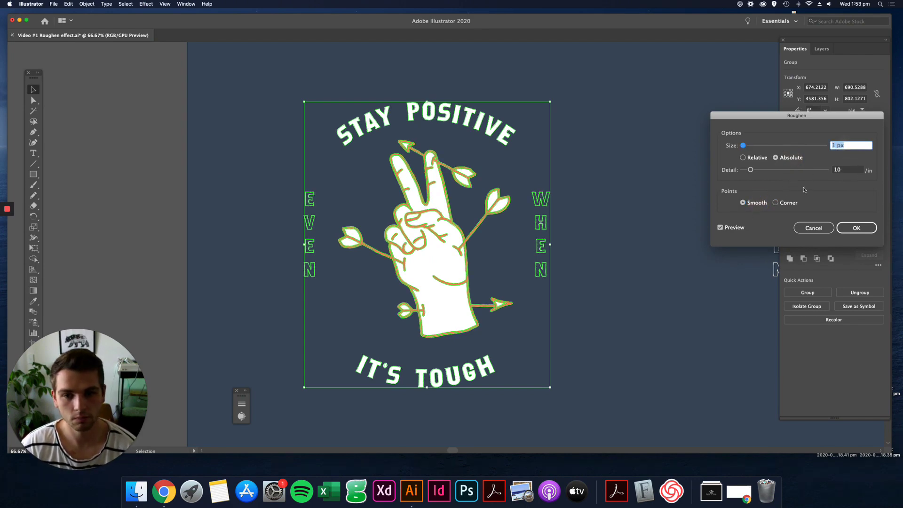
Step: Set the Roughen detail to 11 per inch, keep the size at 1 px, apply the effect and deselect the design
{"action": "left_click", "coordinate": [845, 170]}
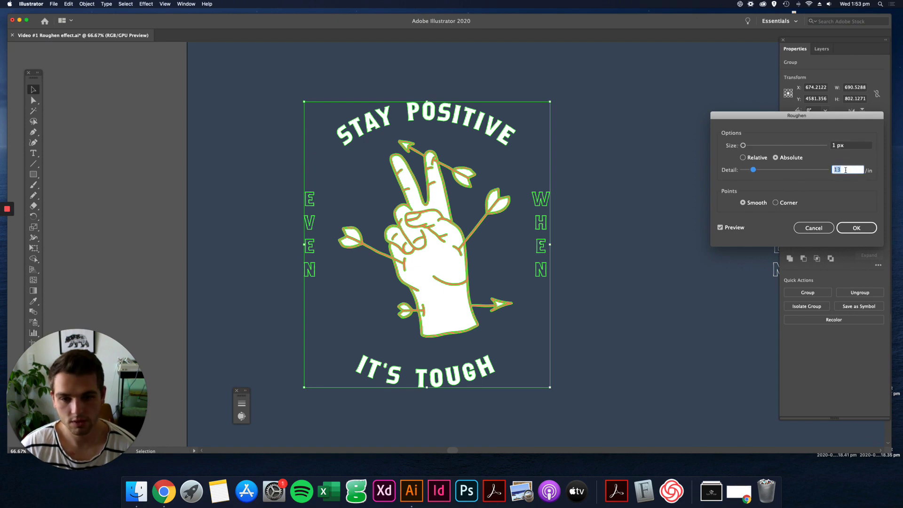
{"action": "key", "text": "Down"}
{"action": "key", "text": "Down"}
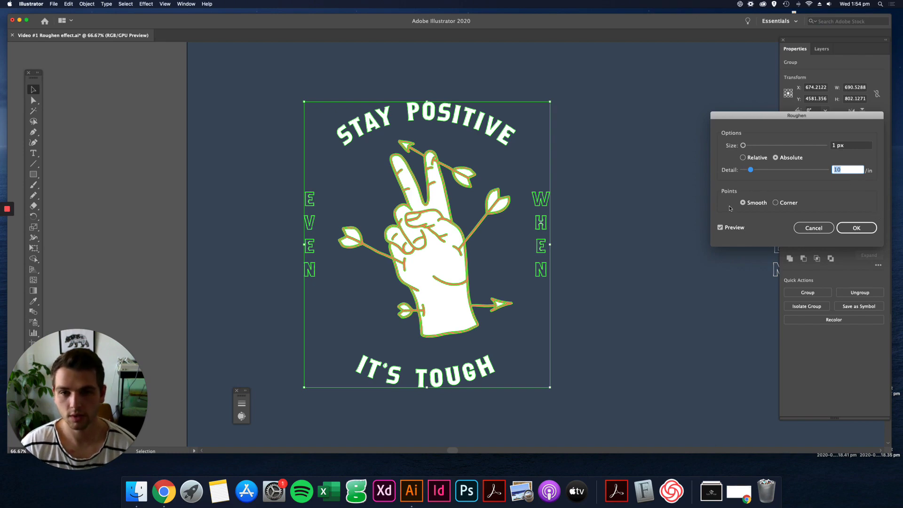
{"action": "left_click", "coordinate": [851, 144]}
{"action": "key", "text": "Up"}
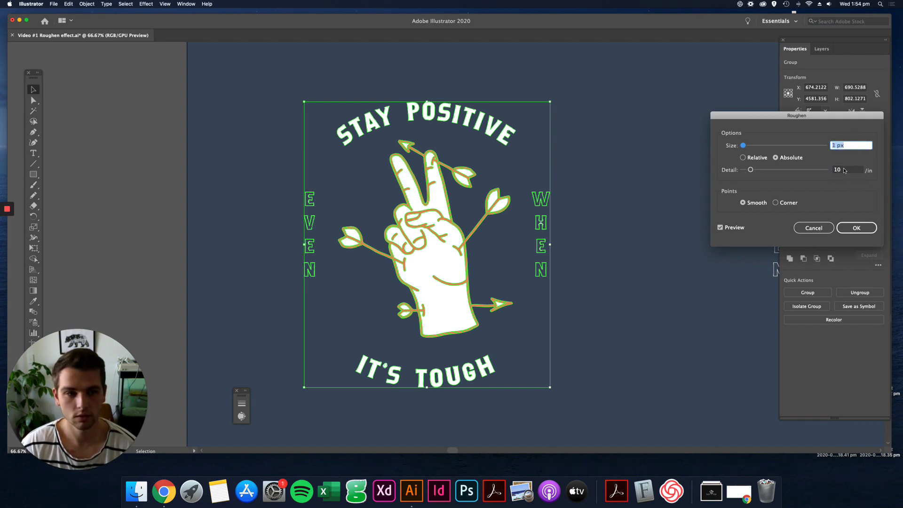
{"action": "left_click", "coordinate": [847, 170]}
{"action": "key", "text": "Up"}
{"action": "key", "text": "Up"}
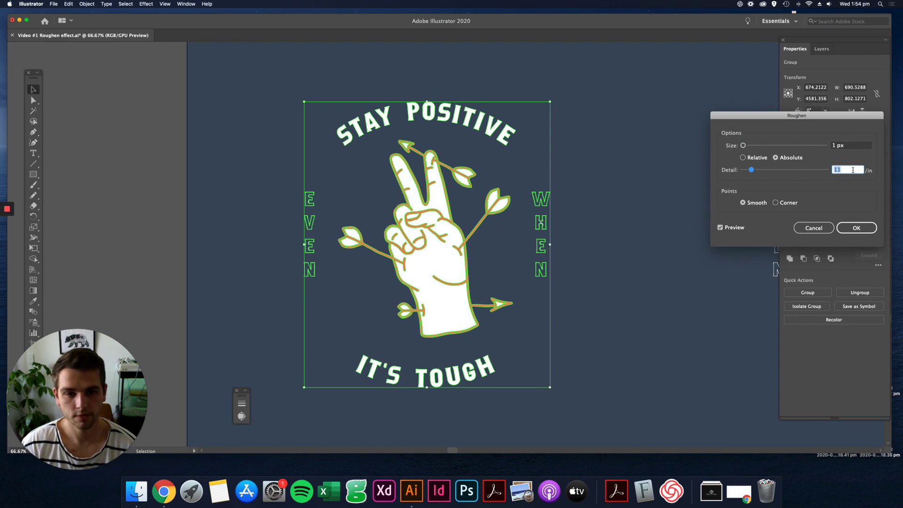
{"action": "left_click", "coordinate": [856, 228]}
{"action": "left_click", "coordinate": [626, 240]}
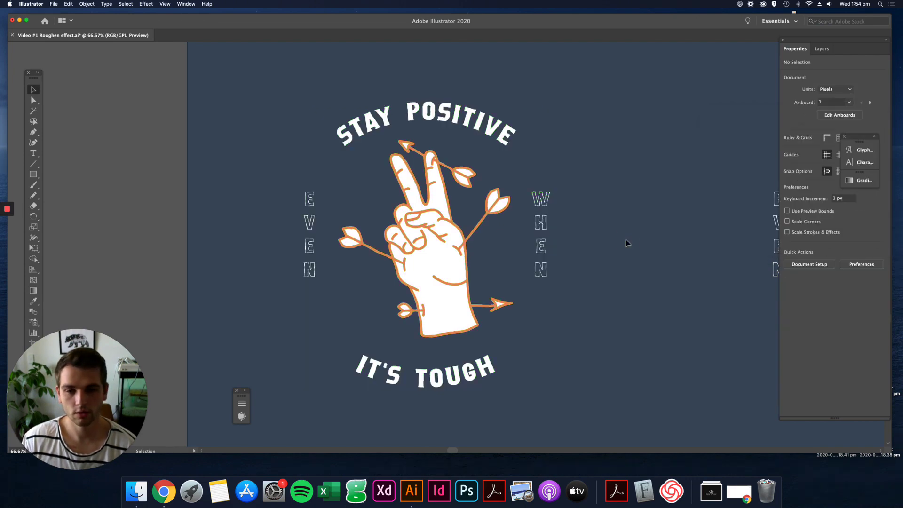
Step: Examine the subtly roughened outlines of the hand, fingers and STAY POSITIVE lettering up close
{"action": "key", "text": "super+equal"}
{"action": "key", "text": "super+equal"}
{"action": "key", "text": "super+equal"}
{"action": "key", "text": "super+equal"}
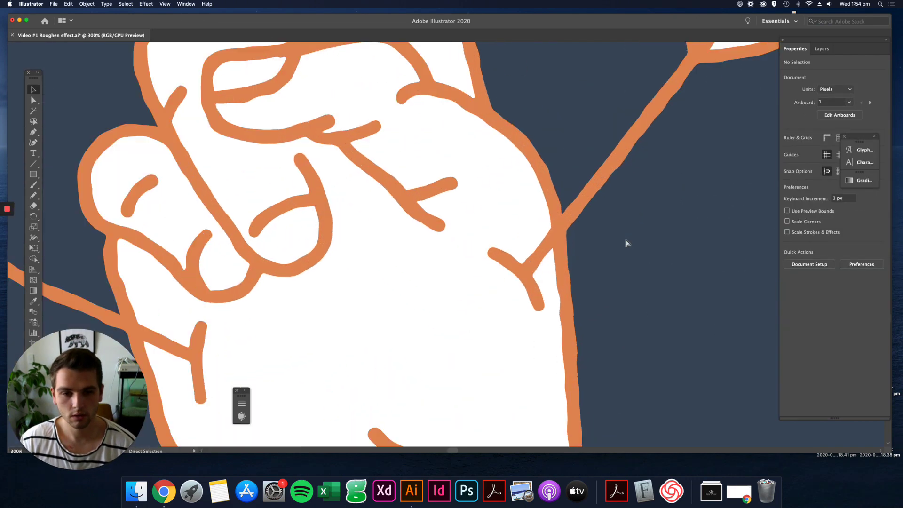
{"action": "left_click_drag", "start_coordinate": [523, 132], "coordinate": [543, 275]}
{"action": "left_click_drag", "start_coordinate": [489, 129], "coordinate": [532, 327]}
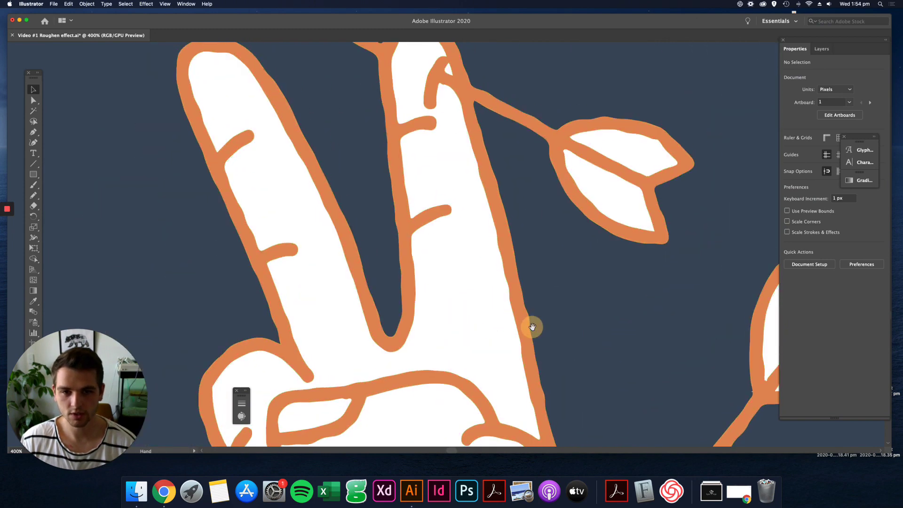
{"action": "left_click_drag", "start_coordinate": [487, 128], "coordinate": [541, 322]}
{"action": "left_click_drag", "start_coordinate": [555, 162], "coordinate": [551, 336]}
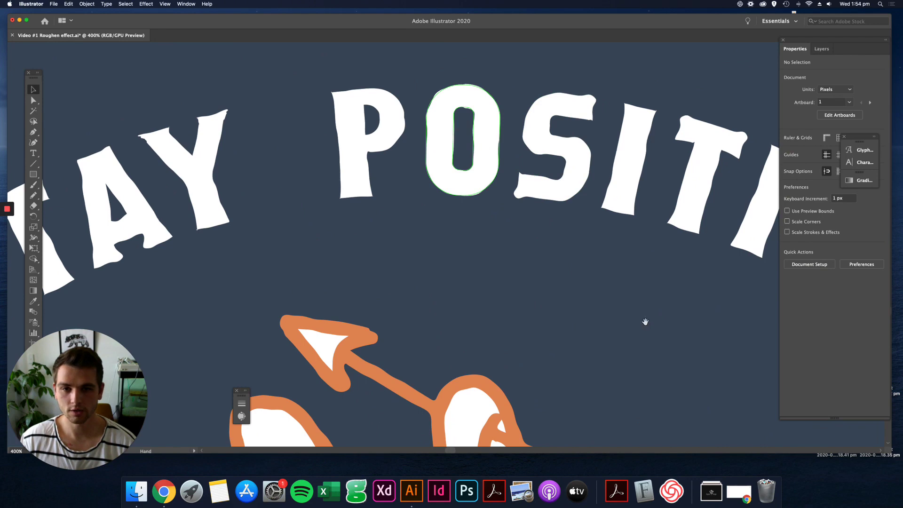
Step: Examine the roughened outline letters of WHEN and EVEN on both sides of the hand
{"action": "left_click_drag", "start_coordinate": [645, 319], "coordinate": [447, 35]}
{"action": "left_click_drag", "start_coordinate": [640, 224], "coordinate": [456, 68]}
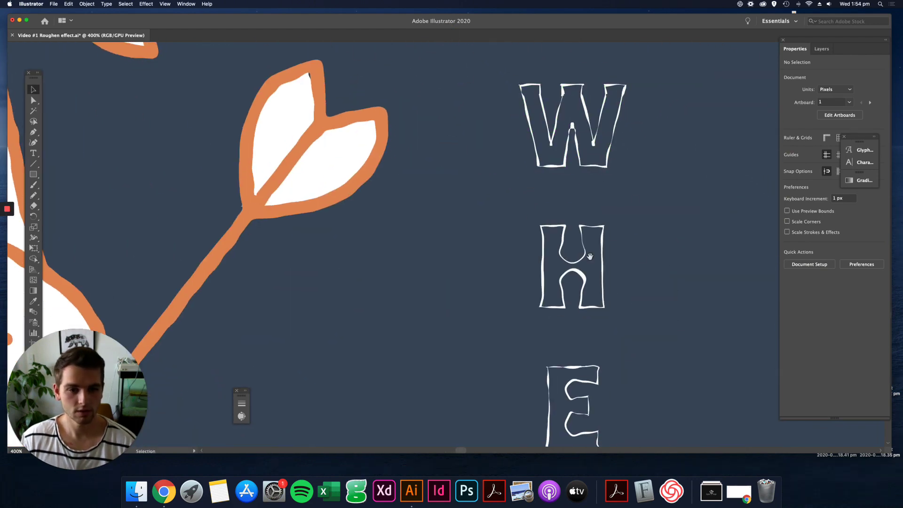
{"action": "left_click_drag", "start_coordinate": [590, 256], "coordinate": [606, 116]}
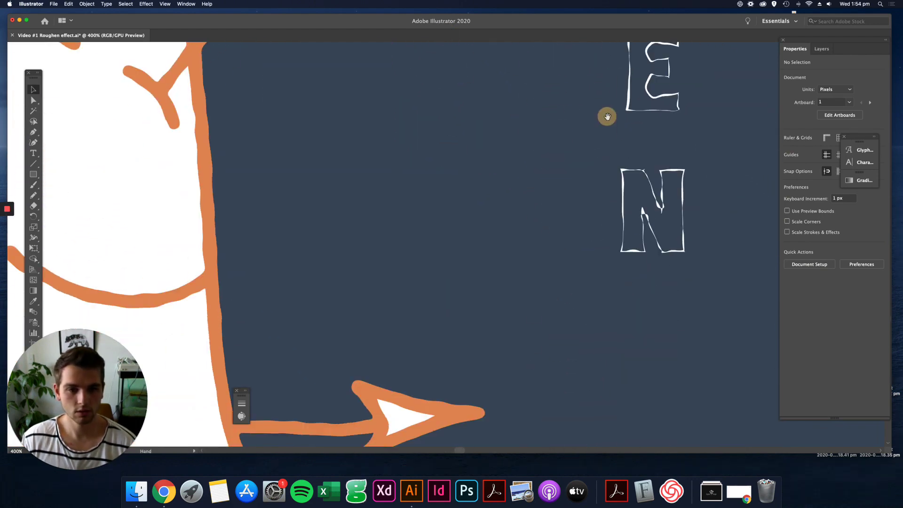
{"action": "left_click_drag", "start_coordinate": [531, 332], "coordinate": [572, 127]}
{"action": "left_click_drag", "start_coordinate": [485, 310], "coordinate": [567, 43]}
{"action": "left_click_drag", "start_coordinate": [397, 228], "coordinate": [741, 188]}
{"action": "left_click_drag", "start_coordinate": [255, 252], "coordinate": [483, 290]}
{"action": "left_click_drag", "start_coordinate": [470, 183], "coordinate": [566, 381]}
{"action": "left_click_drag", "start_coordinate": [388, 101], "coordinate": [458, 376]}
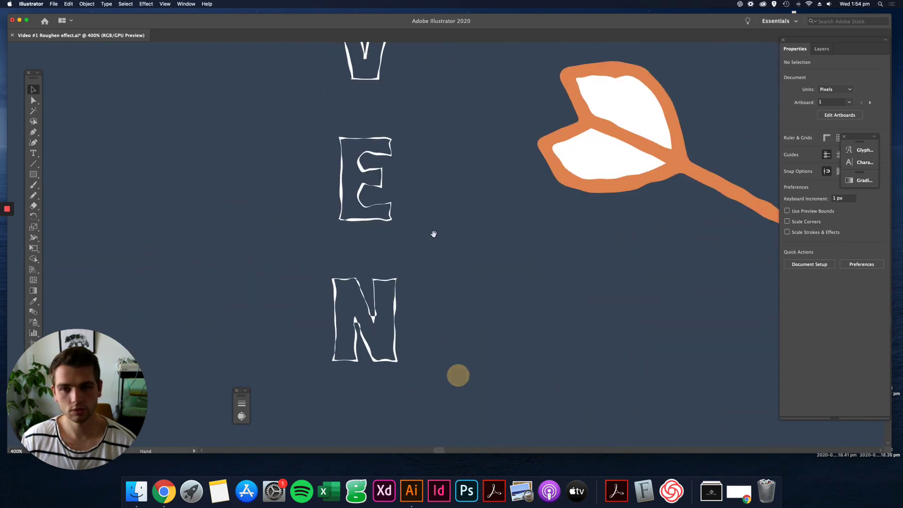
{"action": "left_click_drag", "start_coordinate": [434, 233], "coordinate": [439, 297]}
{"action": "left_click", "coordinate": [394, 218]}
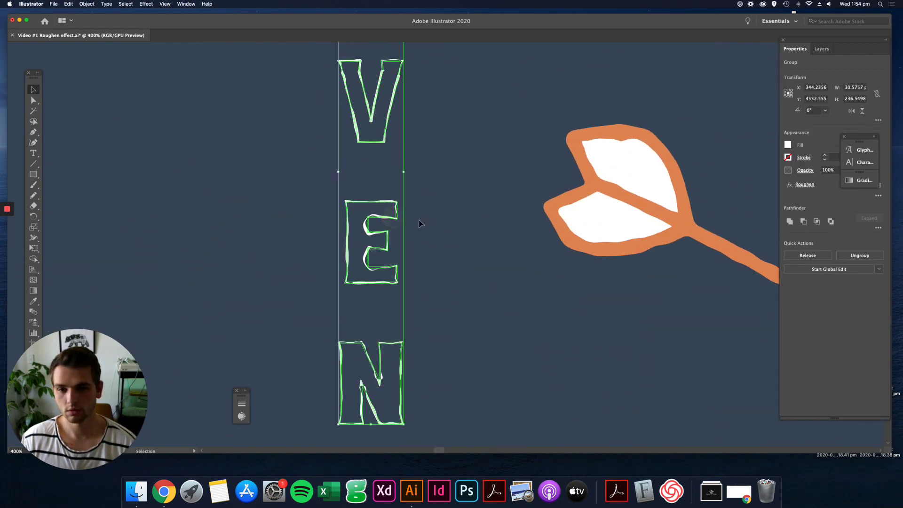
{"action": "left_click", "coordinate": [464, 222]}
Step: Examine the overall look of the left Stay Positive design at normal viewing size
{"action": "key", "text": "super+minus"}
{"action": "key", "text": "super+minus"}
{"action": "key", "text": "super+minus"}
{"action": "left_click_drag", "start_coordinate": [483, 216], "coordinate": [304, 231]}
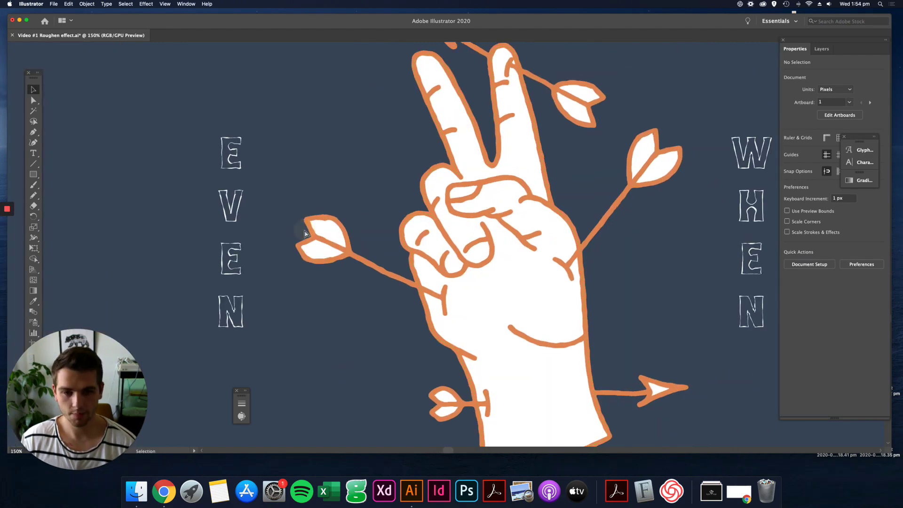
{"action": "key", "text": "super+minus"}
{"action": "key", "text": "super+minus"}
{"action": "key", "text": "super+minus"}
{"action": "key", "text": "super+plus"}
{"action": "key", "text": "super+plus"}
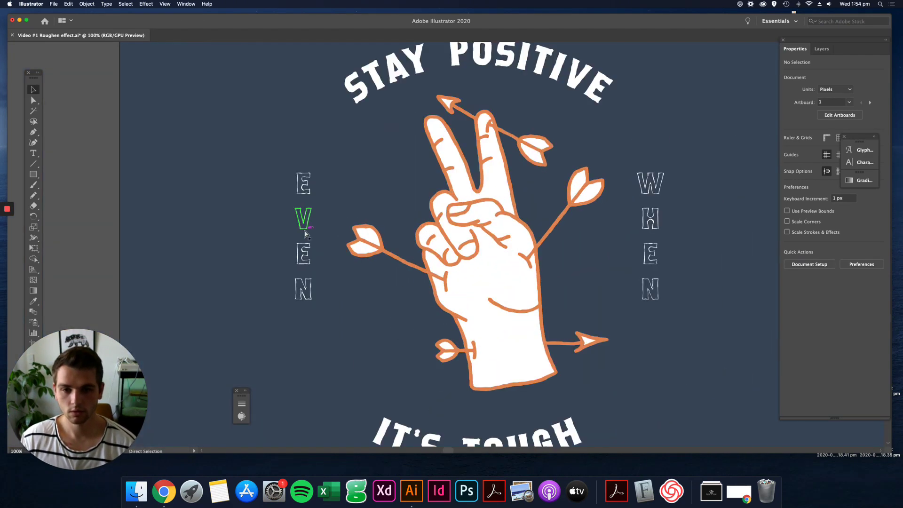
{"action": "scroll", "coordinate": [414, 221], "scroll_direction": "up", "scroll_amount": 1}
{"action": "scroll", "coordinate": [414, 221], "scroll_direction": "right", "scroll_amount": 1}
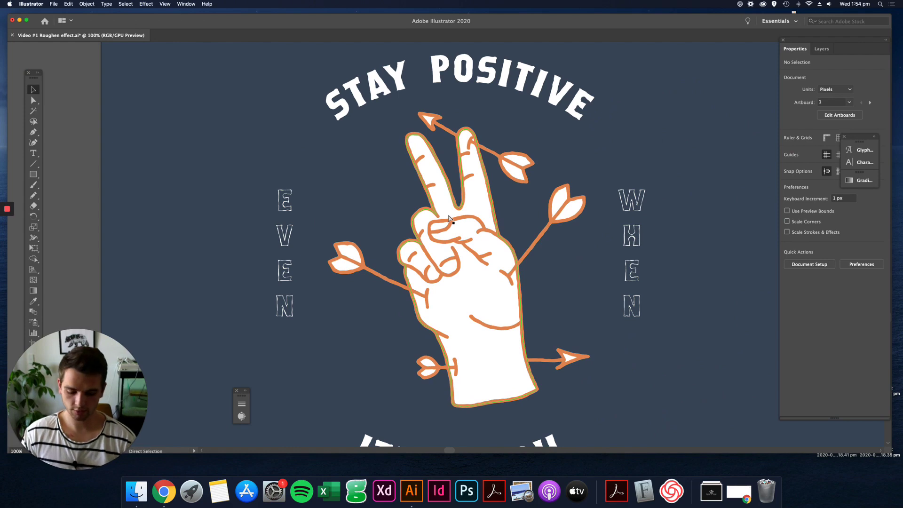
{"action": "scroll", "coordinate": [449, 219], "scroll_direction": "down", "scroll_amount": 2}
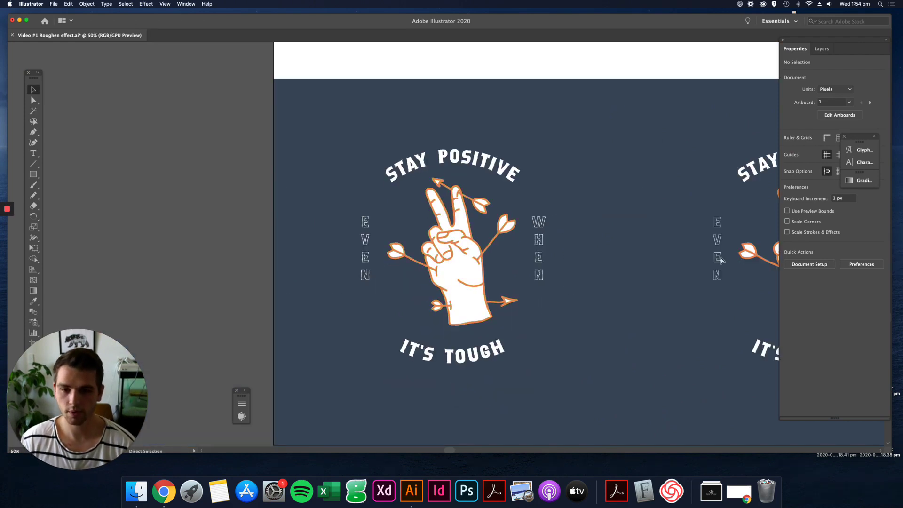
Step: Examine the left hand's roughened finger outlines in close-up and again at normal viewing size
{"action": "key", "text": "super+equal"}
{"action": "key", "text": "super+equal"}
{"action": "key", "text": "super+equal"}
{"action": "key", "text": "super+equal"}
{"action": "key", "text": "super+equal"}
{"action": "key", "text": "super+equal"}
{"action": "key", "text": "super+equal"}
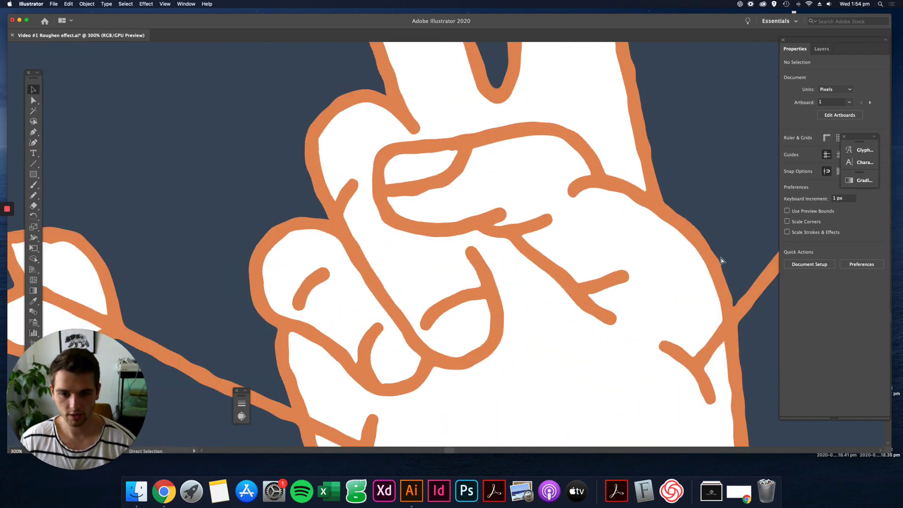
{"action": "key", "text": "super+minus"}
{"action": "key", "text": "super+minus"}
{"action": "key", "text": "super+minus"}
{"action": "key", "text": "super+minus"}
{"action": "key", "text": "super+minus"}
{"action": "key", "text": "super+minus"}
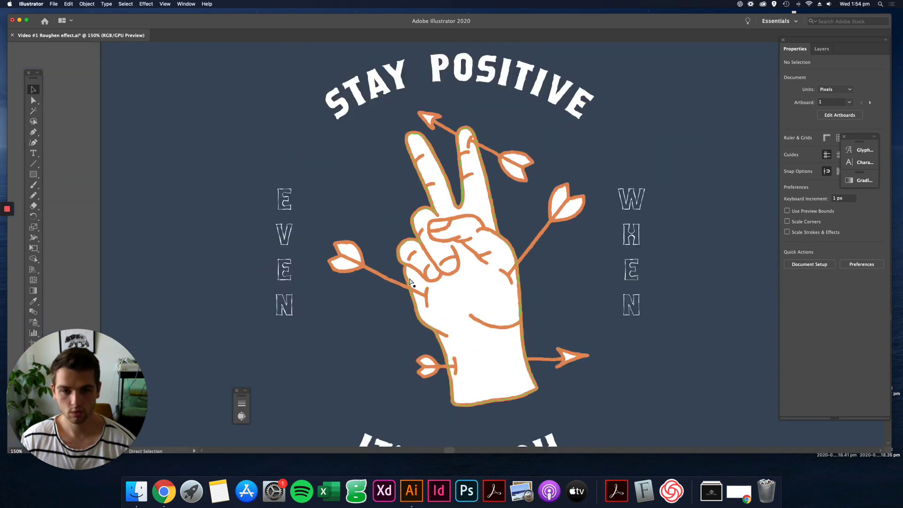
Step: Compare the clean right Stay Positive design with the roughened left one, checking the hand, arrows and side lettering
{"action": "left_click_drag", "start_coordinate": [547, 220], "coordinate": [314, 219]}
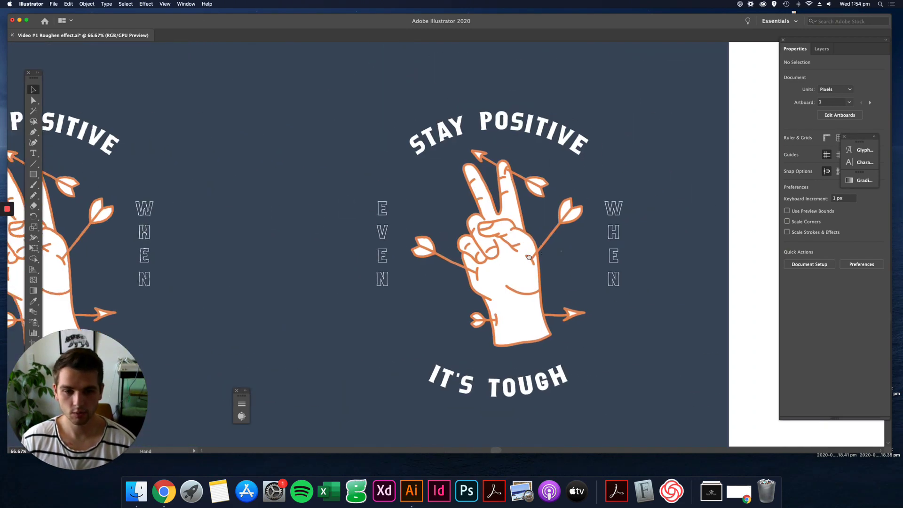
{"action": "key", "text": "super+equal"}
{"action": "key", "text": "super+equal"}
{"action": "scroll", "coordinate": [526, 263], "scroll_direction": "right", "scroll_amount": 4}
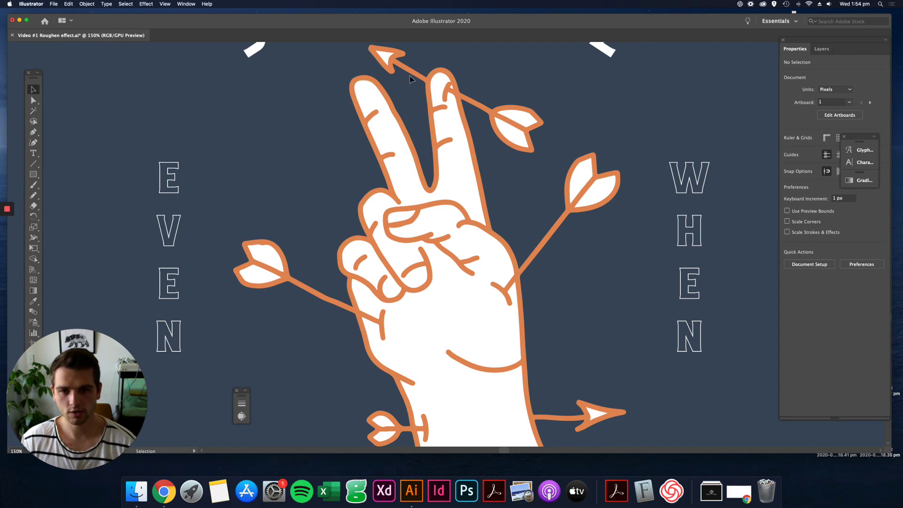
{"action": "scroll", "coordinate": [545, 268], "scroll_direction": "down", "scroll_amount": 2}
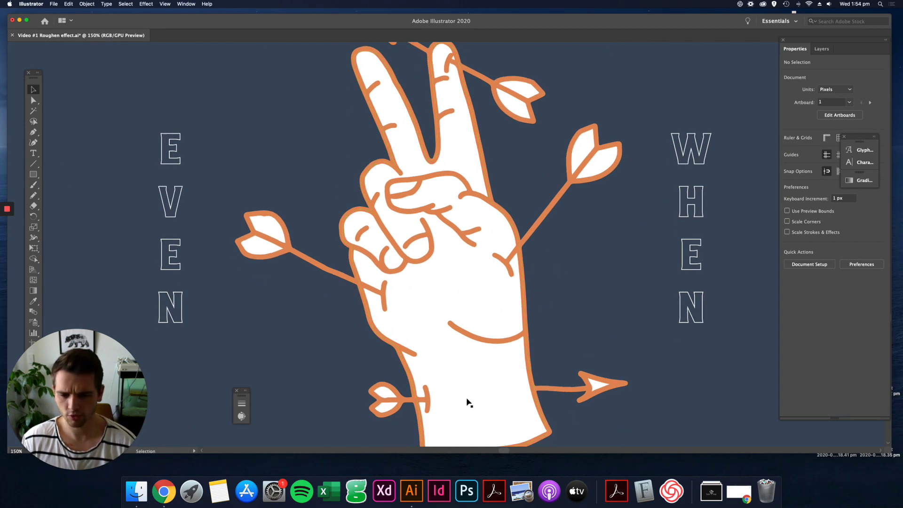
{"action": "scroll", "coordinate": [410, 357], "scroll_direction": "left", "scroll_amount": 5}
{"action": "scroll", "coordinate": [554, 326], "scroll_direction": "left", "scroll_amount": 6}
{"action": "scroll", "coordinate": [478, 288], "scroll_direction": "right", "scroll_amount": 10}
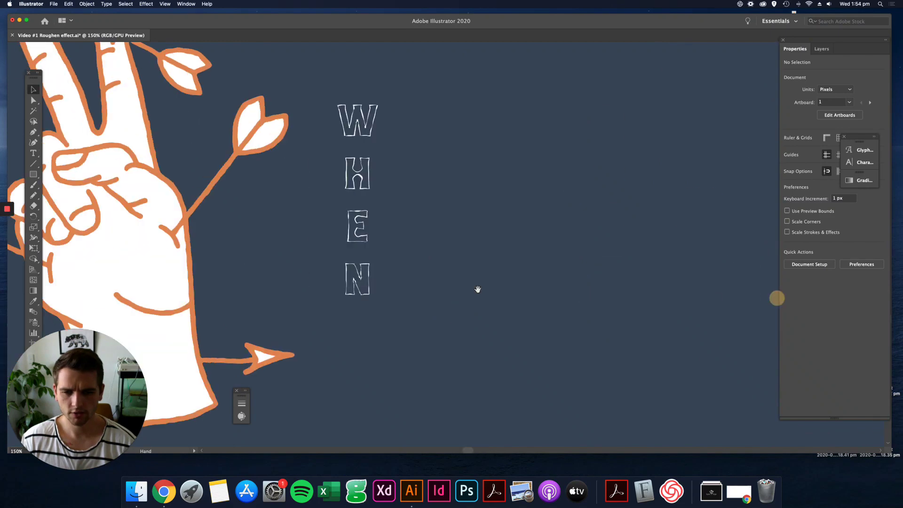
{"action": "scroll", "coordinate": [496, 267], "scroll_direction": "left", "scroll_amount": 5}
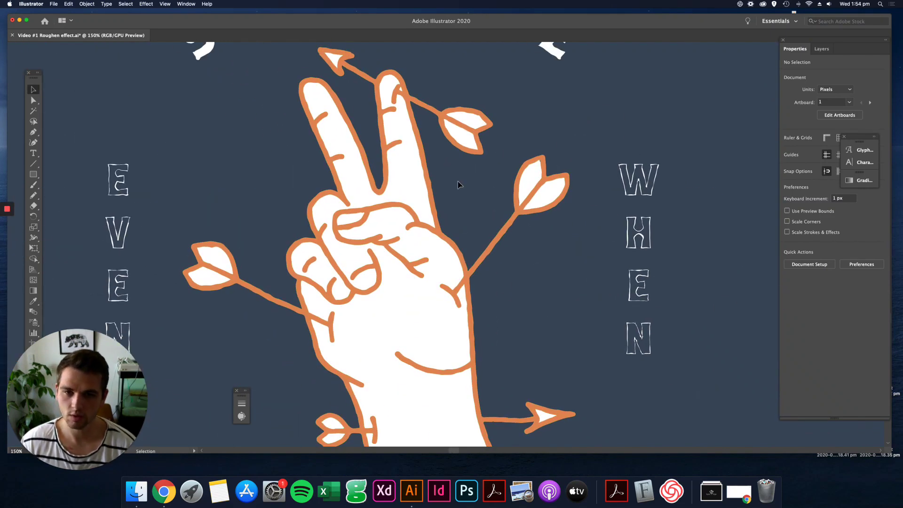
{"action": "key", "text": "super+equal"}
{"action": "left_click_drag", "start_coordinate": [459, 184], "coordinate": [516, 292]}
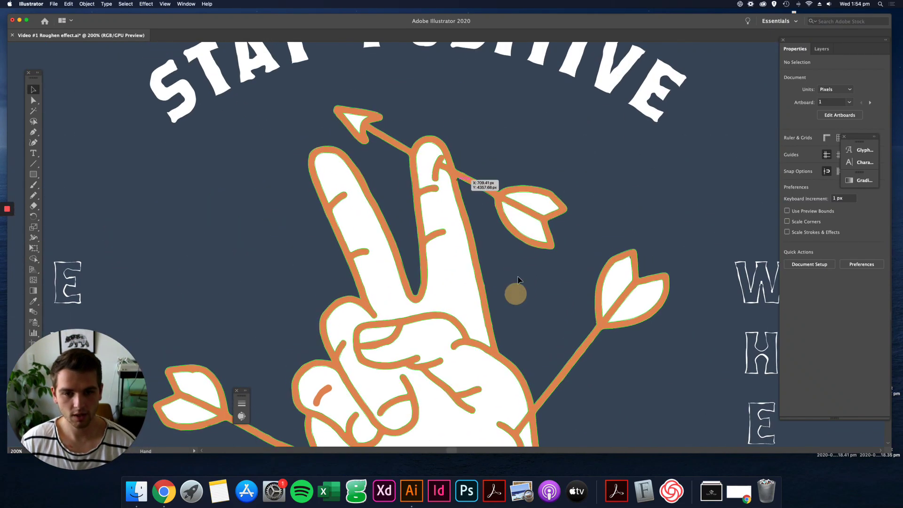